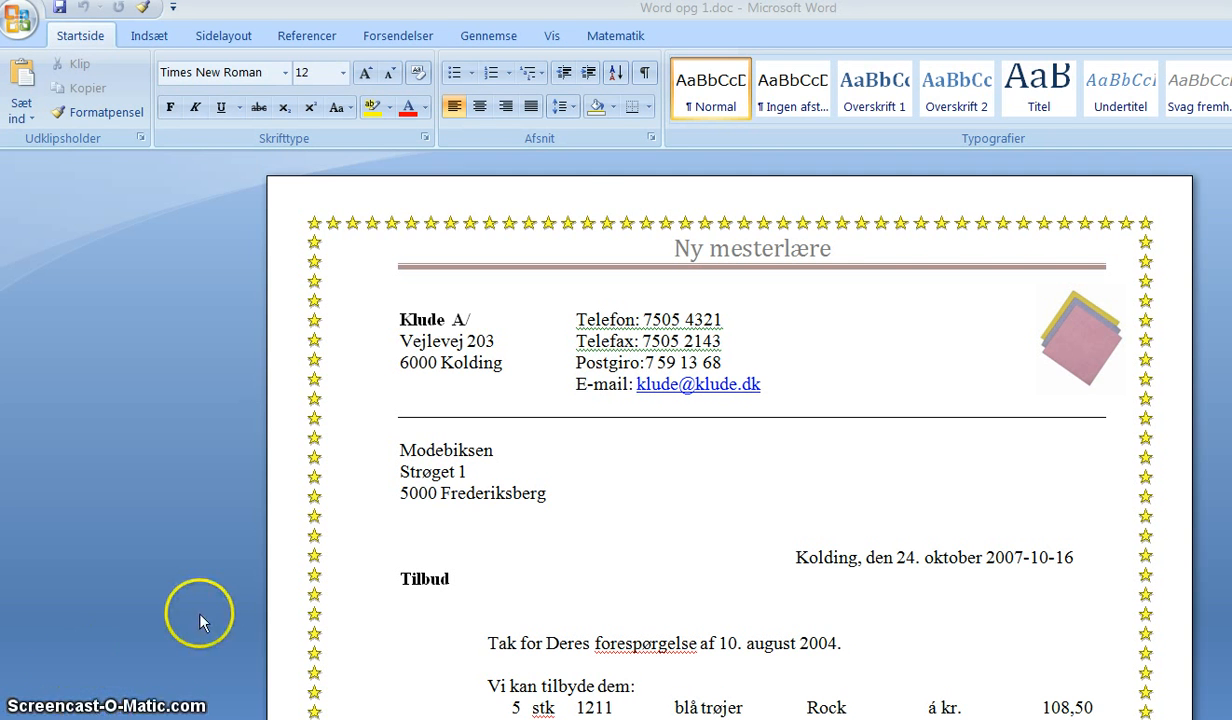
# - Show the paragraph and tab formatting marks and turn on the ruler for the letter
pyautogui.click(645, 78)
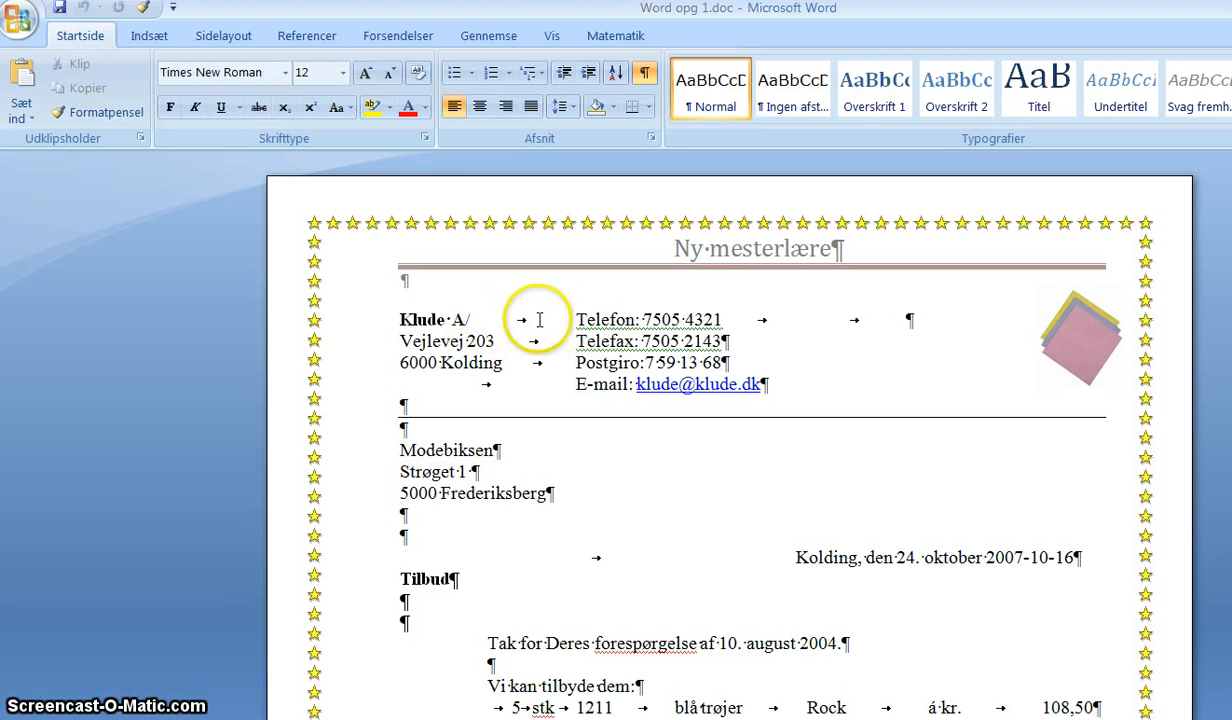
pyautogui.click(404, 427)
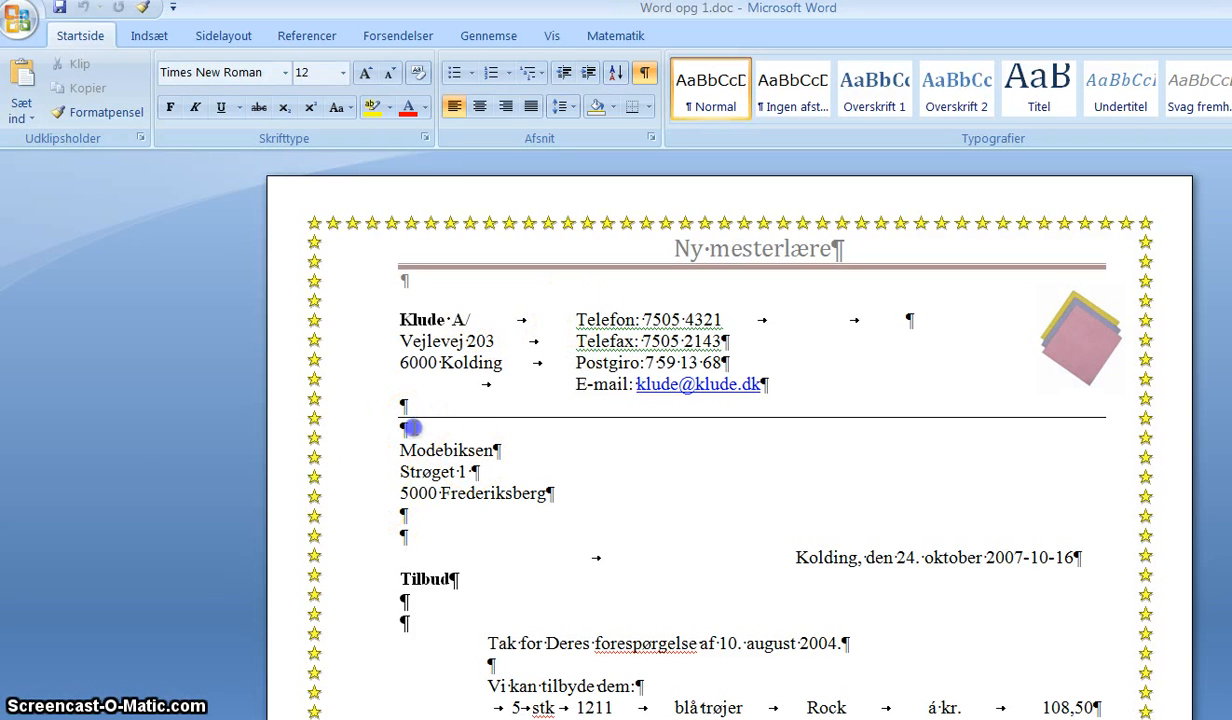
pyautogui.click(548, 644)
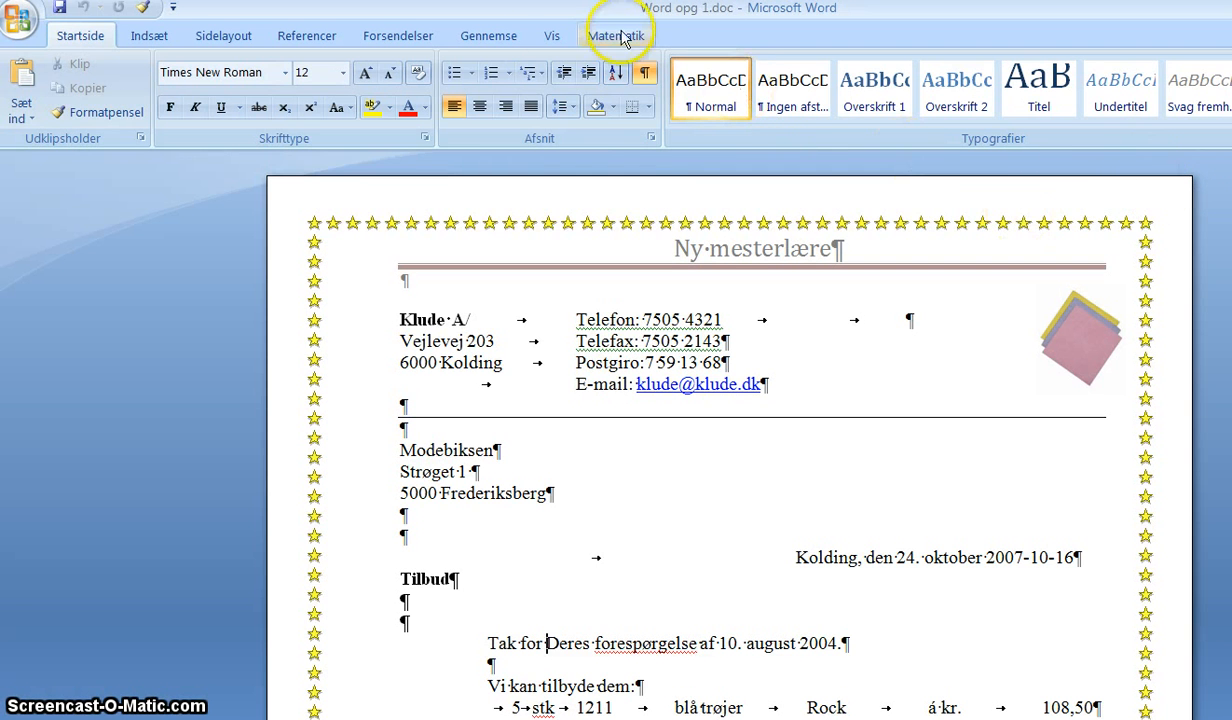
pyautogui.click(550, 35)
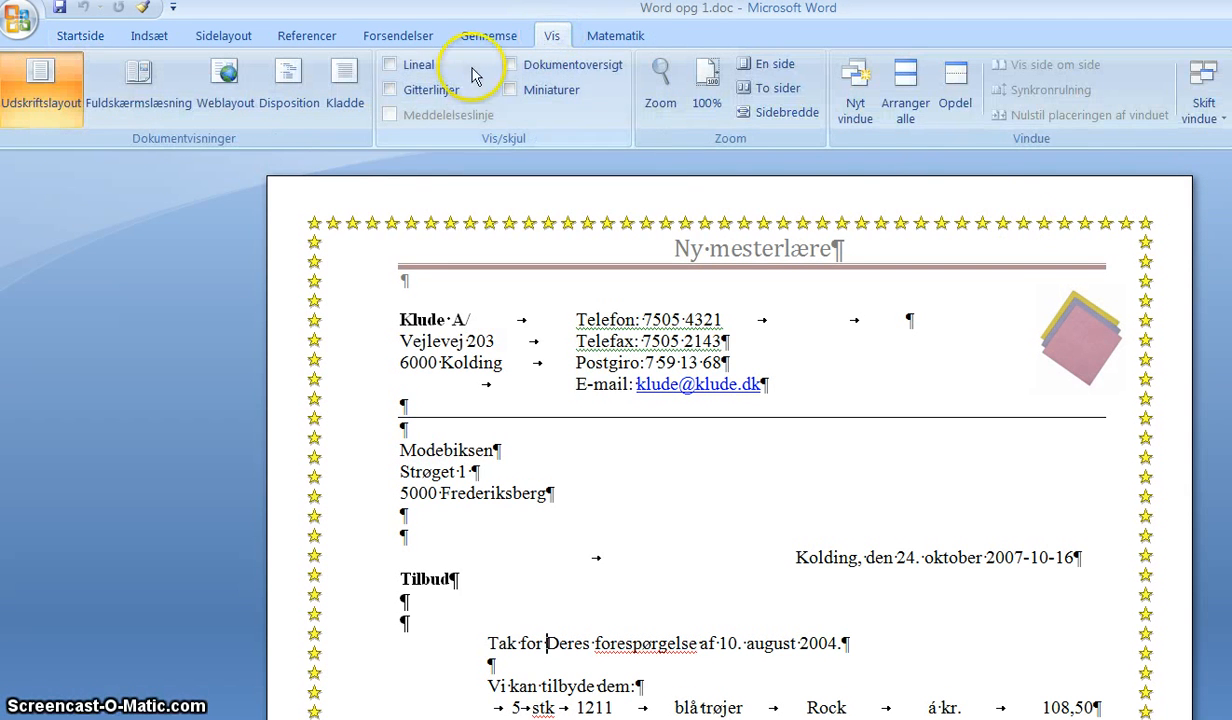
pyautogui.click(412, 63)
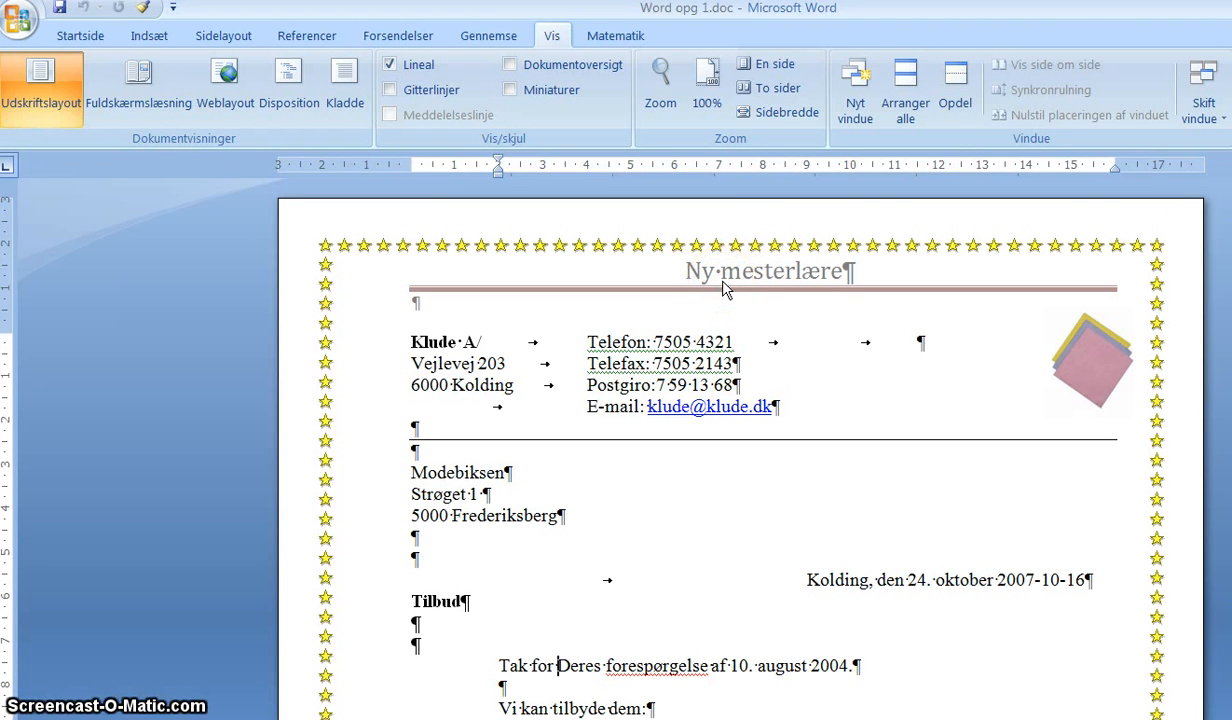
# - Give the header title "Ny mesterlære" a plain thin bottom border in place of the thick red double line, and return to the body text
pyautogui.doubleClick(724, 287)
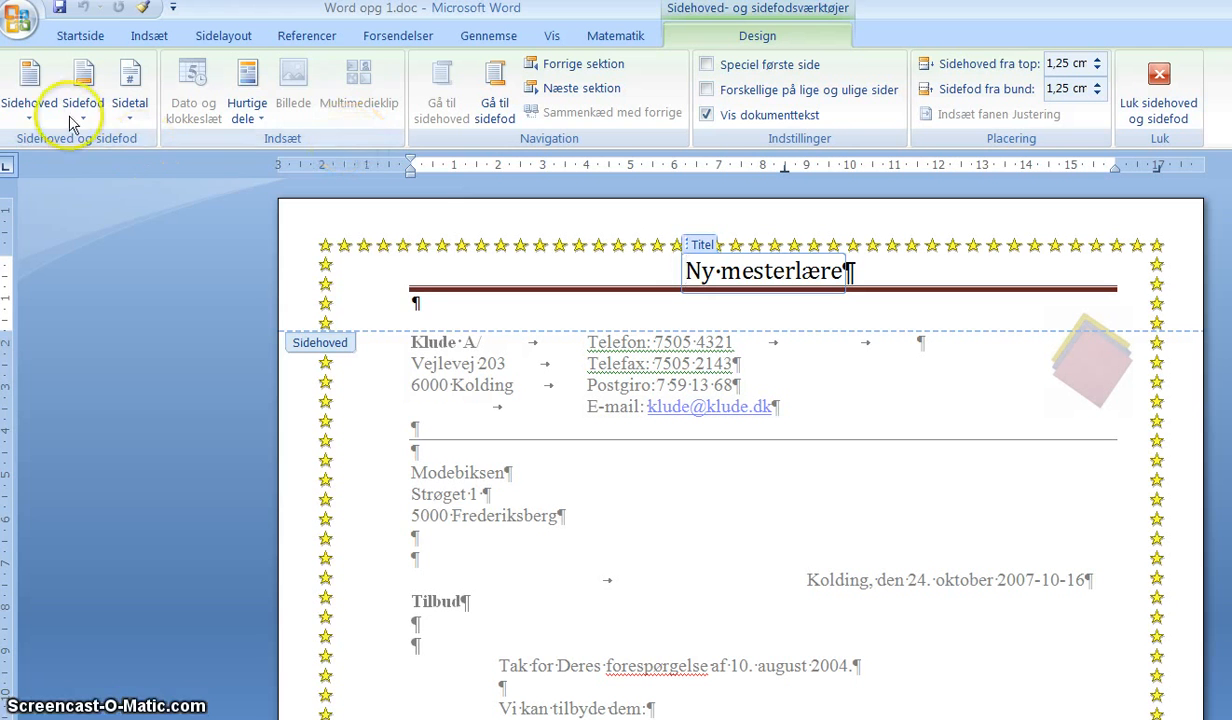
pyautogui.click(29, 105)
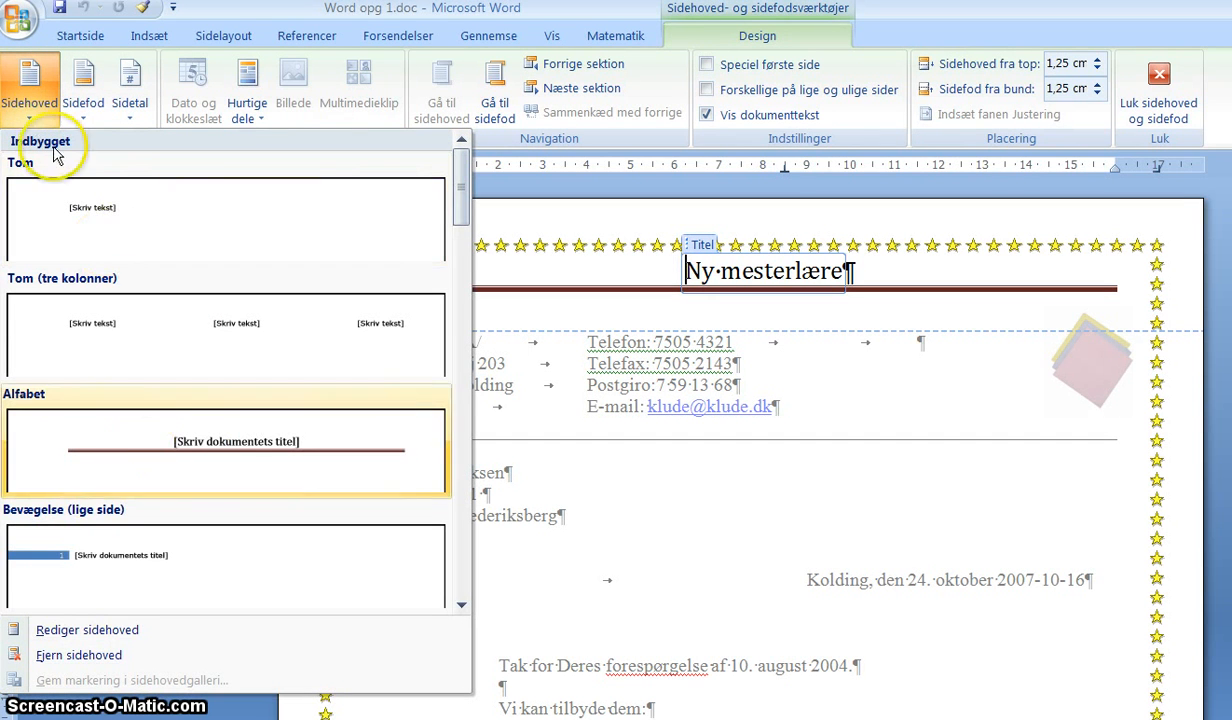
pyautogui.click(36, 108)
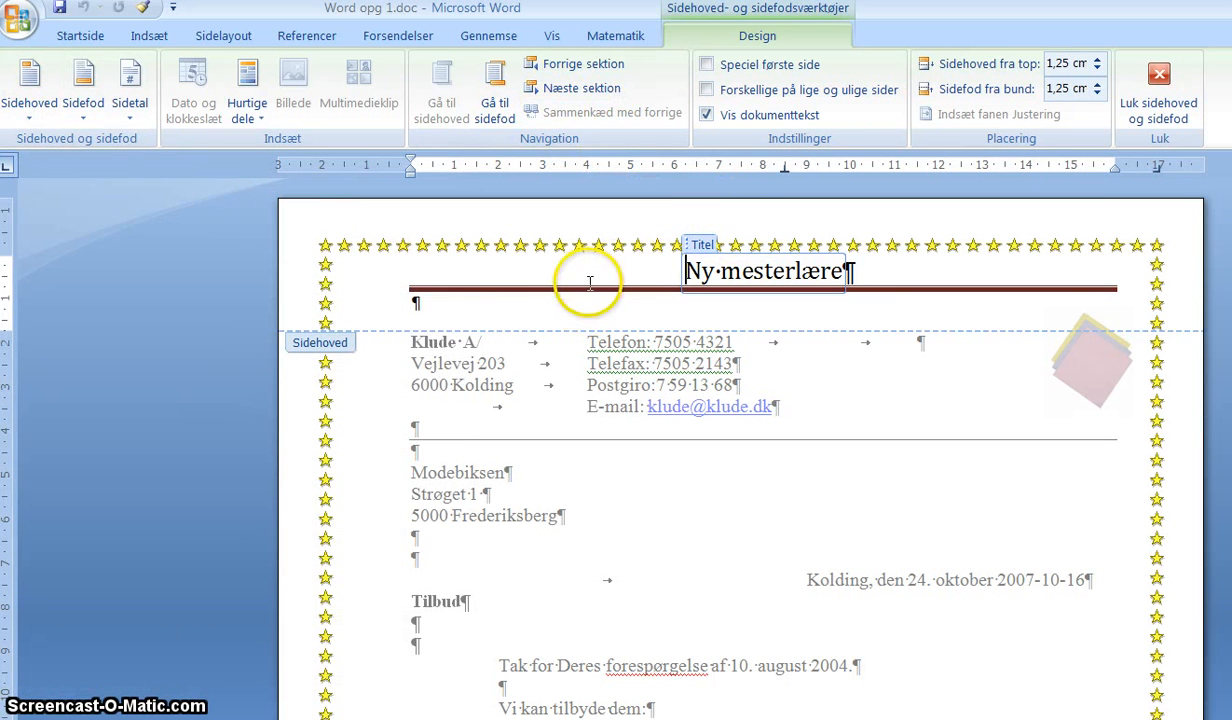
pyautogui.click(100, 36)
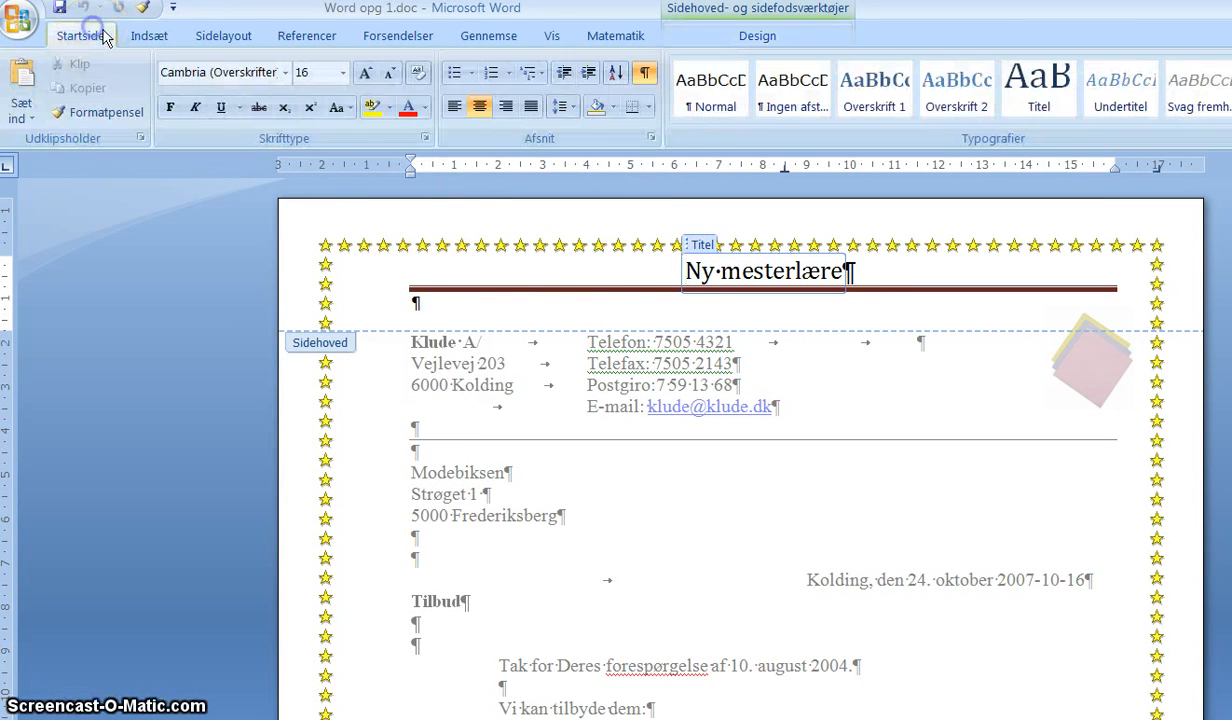
pyautogui.click(631, 110)
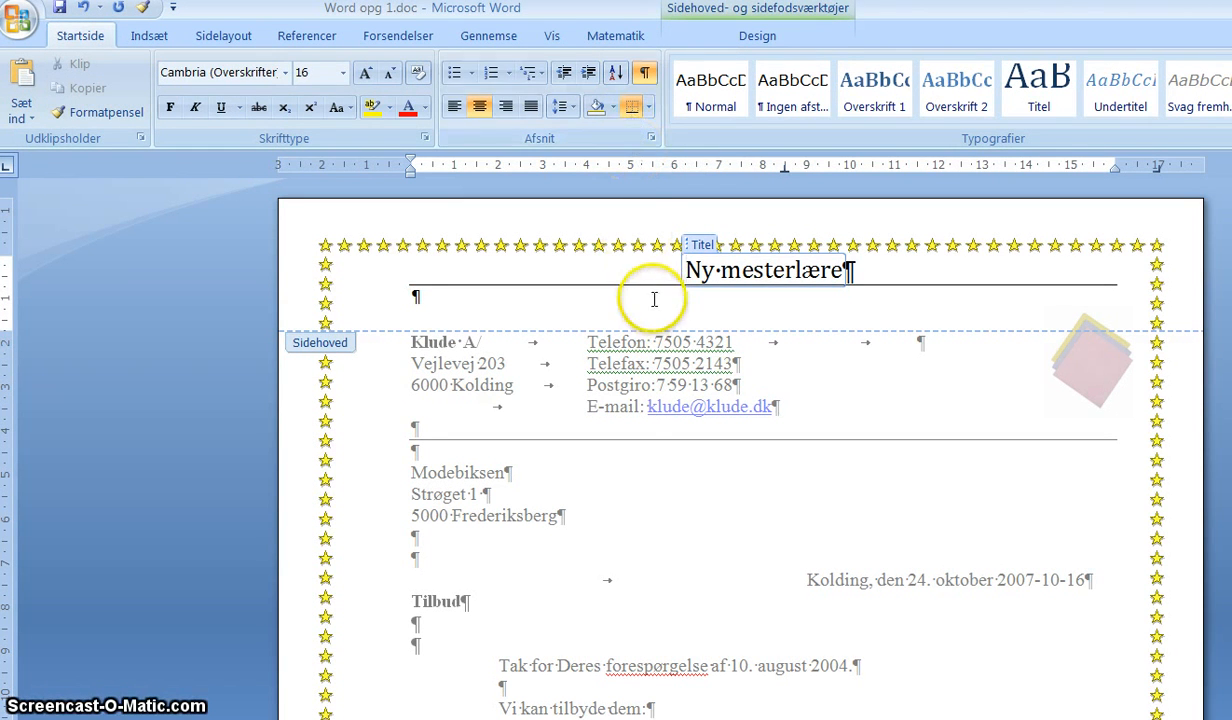
pyautogui.doubleClick(684, 463)
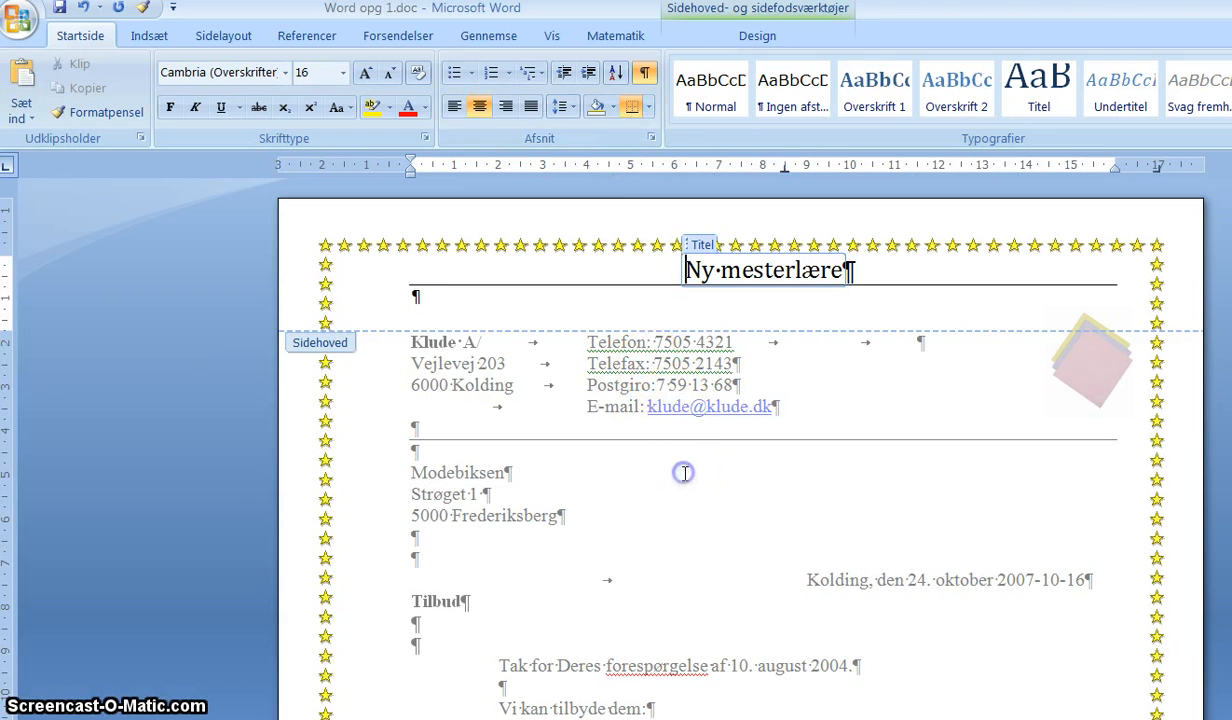
# - Add a left tab stop at about 8 cm to the sender's address and contact lines at the start of the letter
pyautogui.click(589, 341)
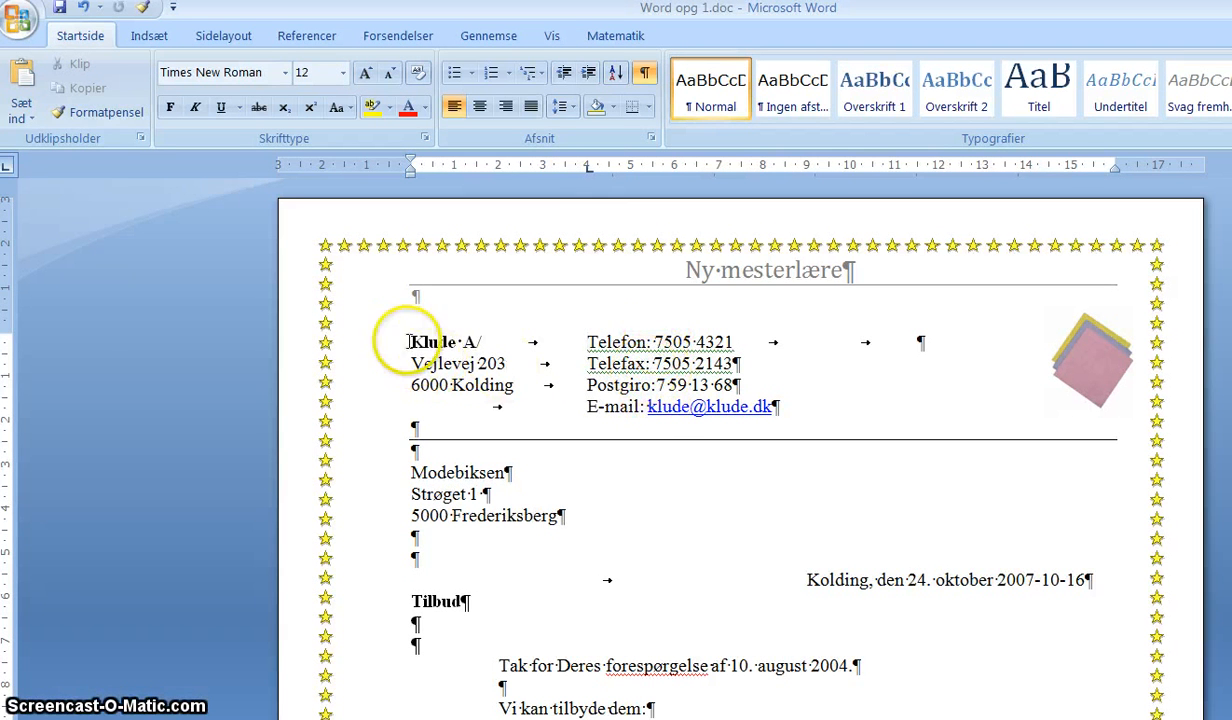
pyautogui.moveTo(408, 343); pyautogui.dragTo(638, 418)
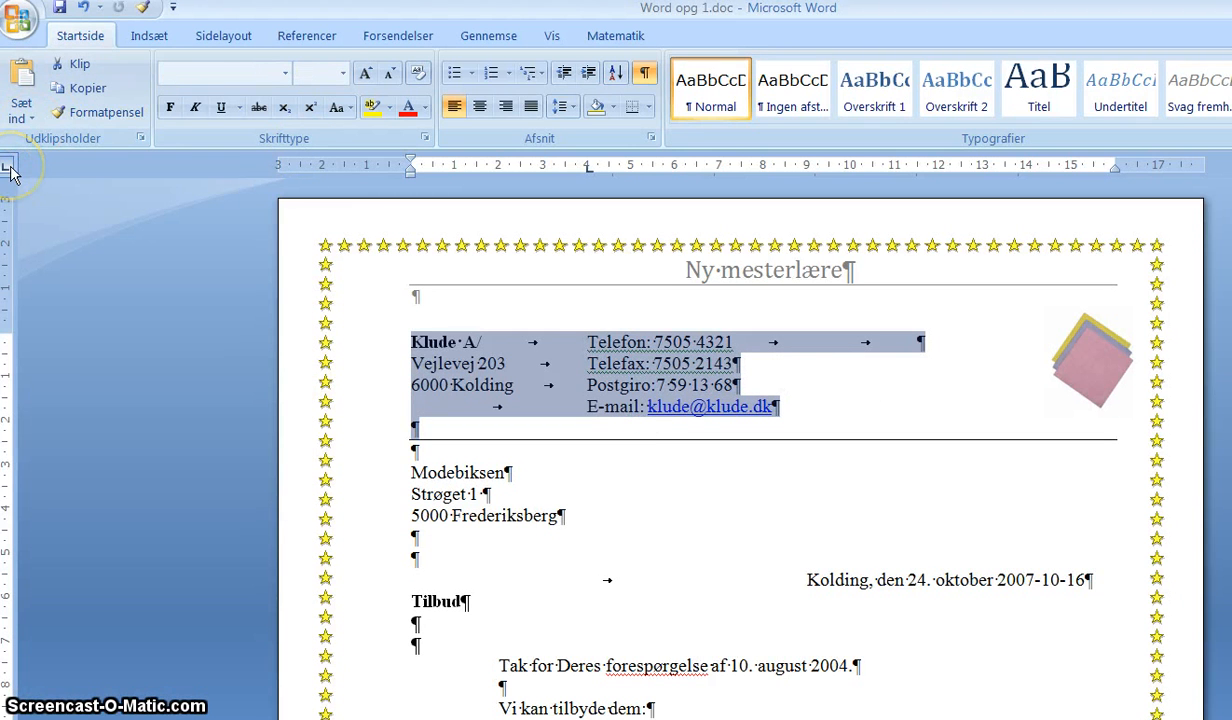
pyautogui.click(445, 168)
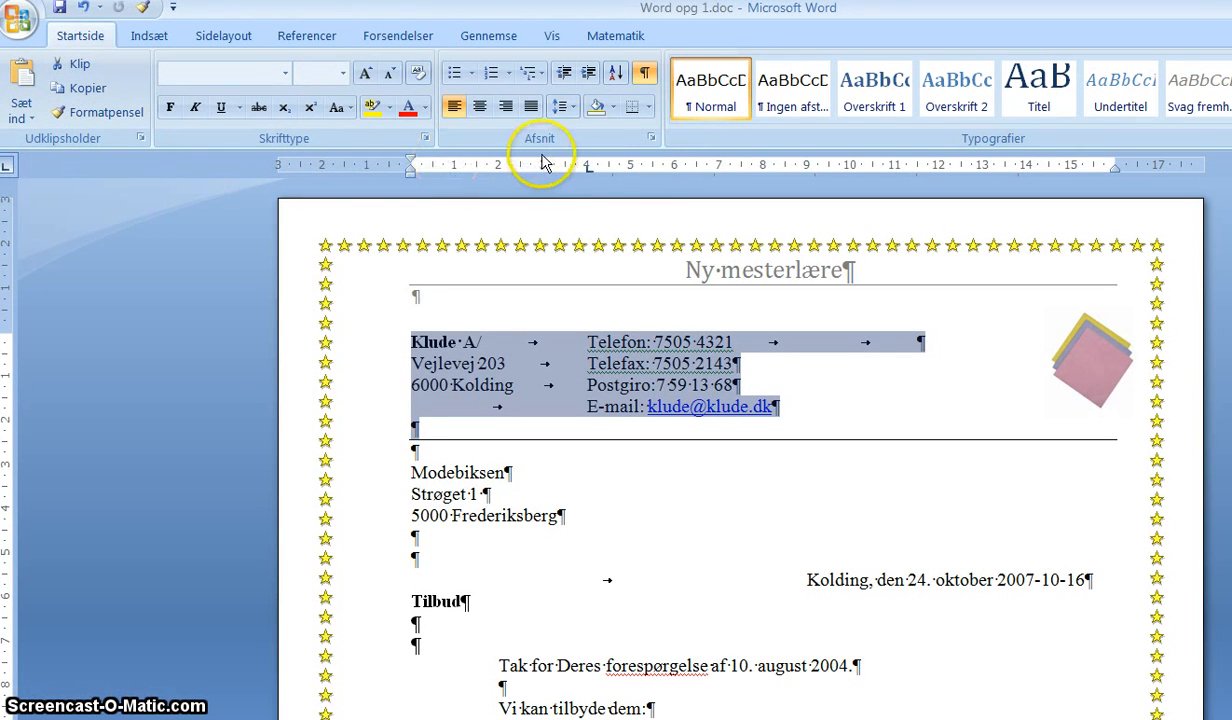
pyautogui.click(762, 166)
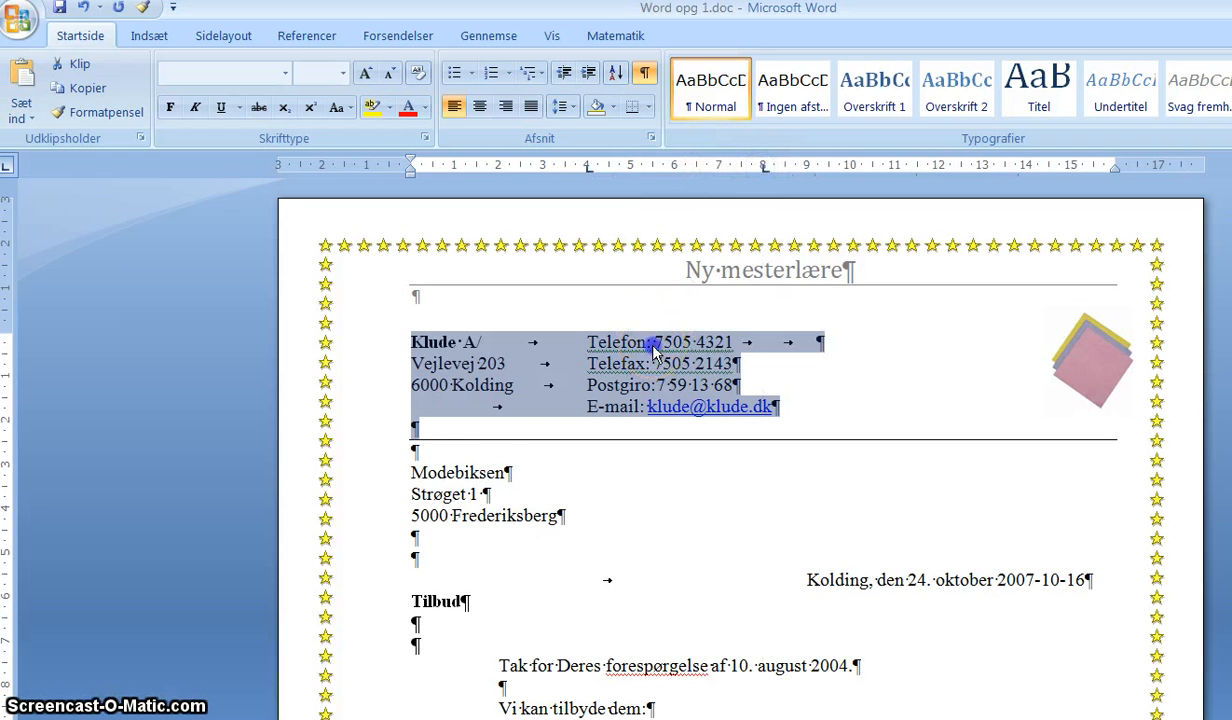
# - Insert a tab after each of the labels Telefon, Telefax, Postgiro and E-mail so their values form a separate column
pyautogui.click(652, 342)
pyautogui.press('Tab')
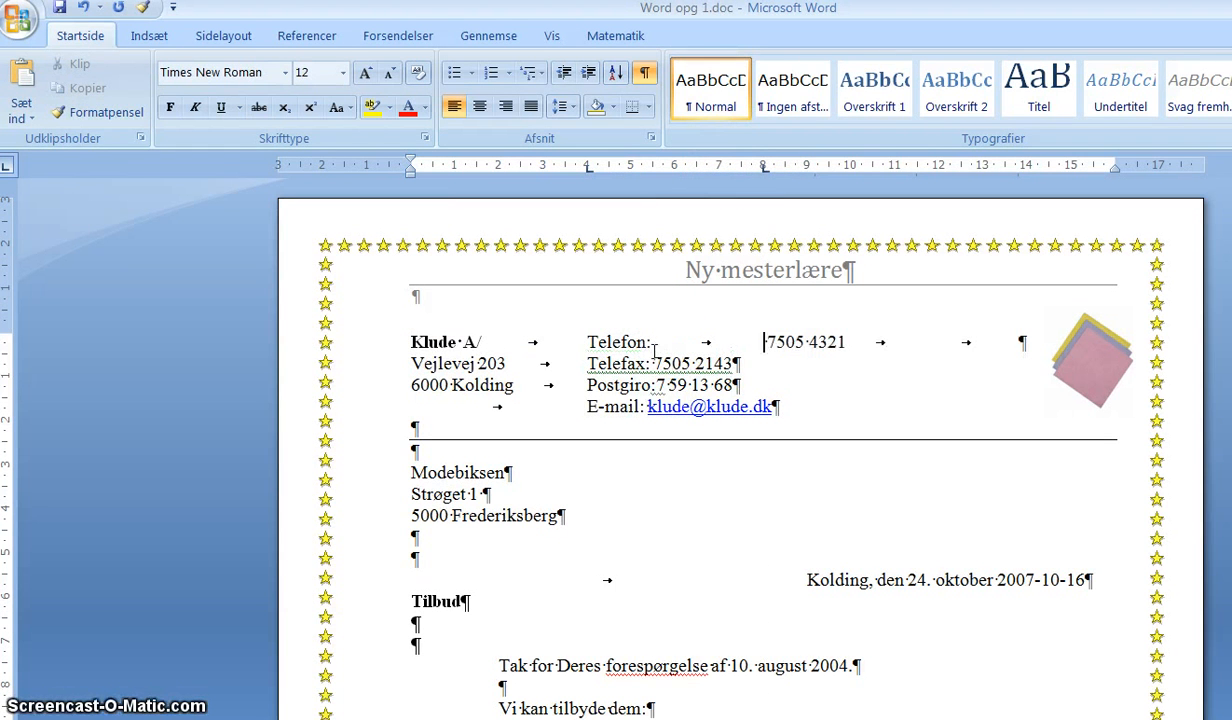
pyautogui.press('Tab')
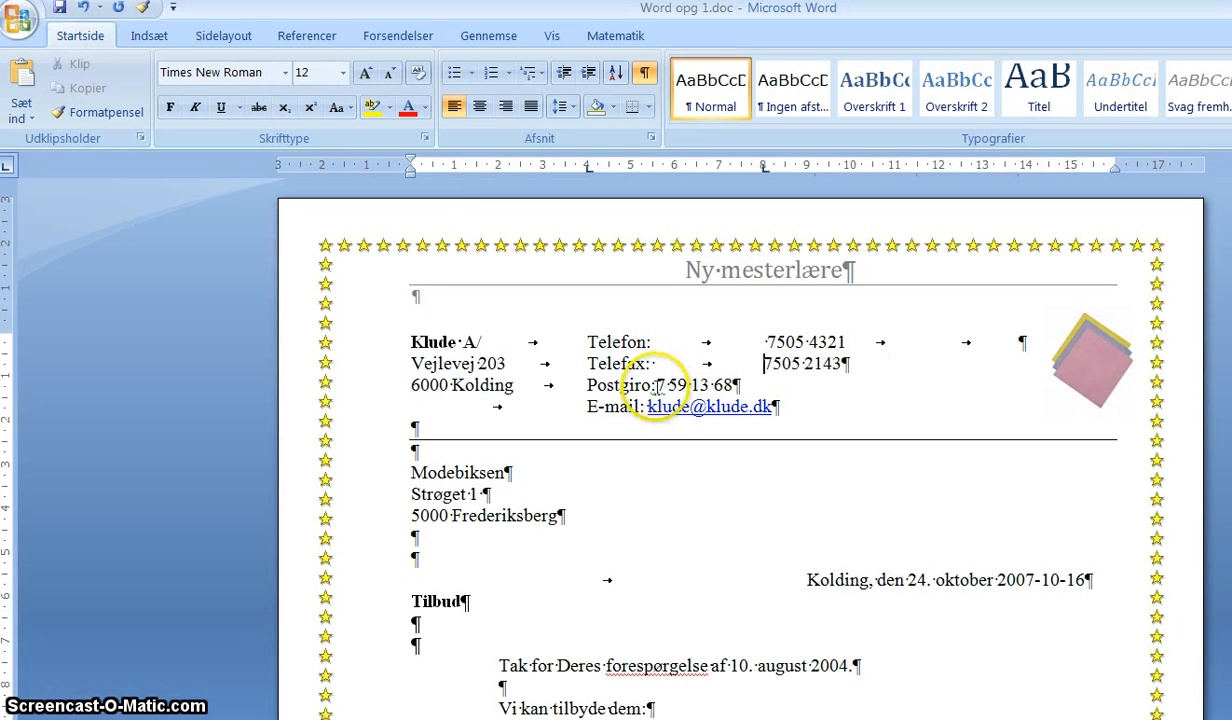
pyautogui.click(657, 385)
pyautogui.press('Tab')
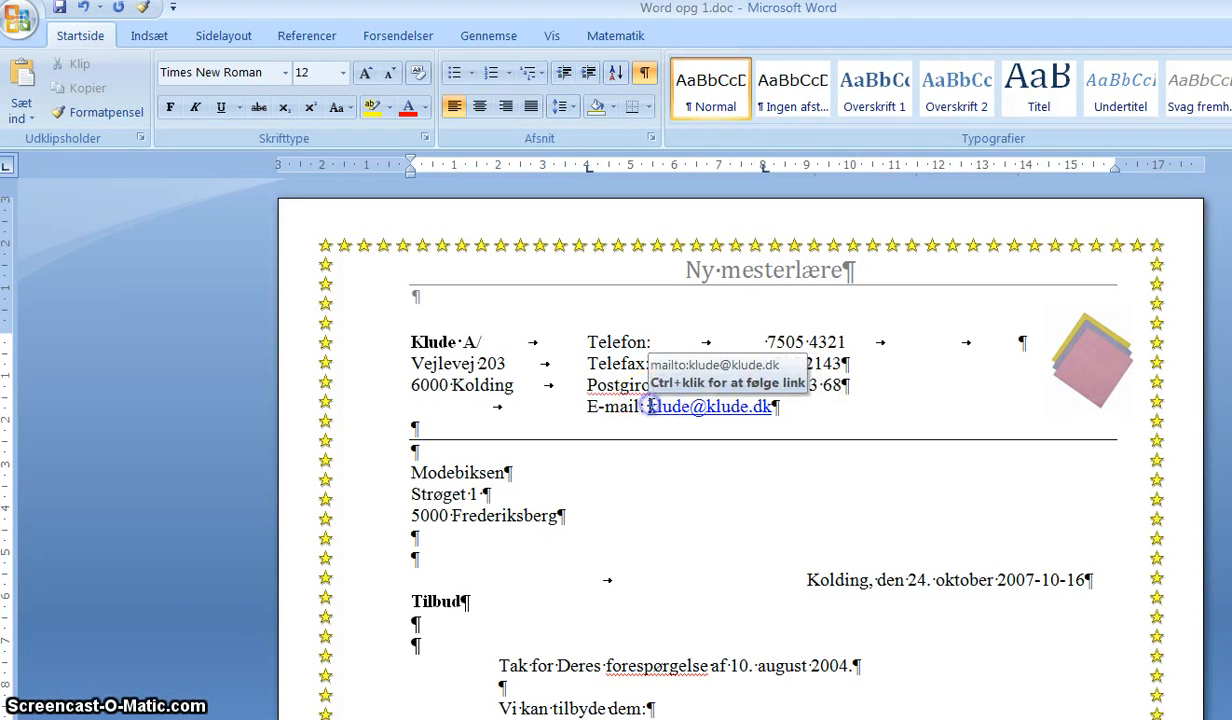
pyautogui.press('Tab')
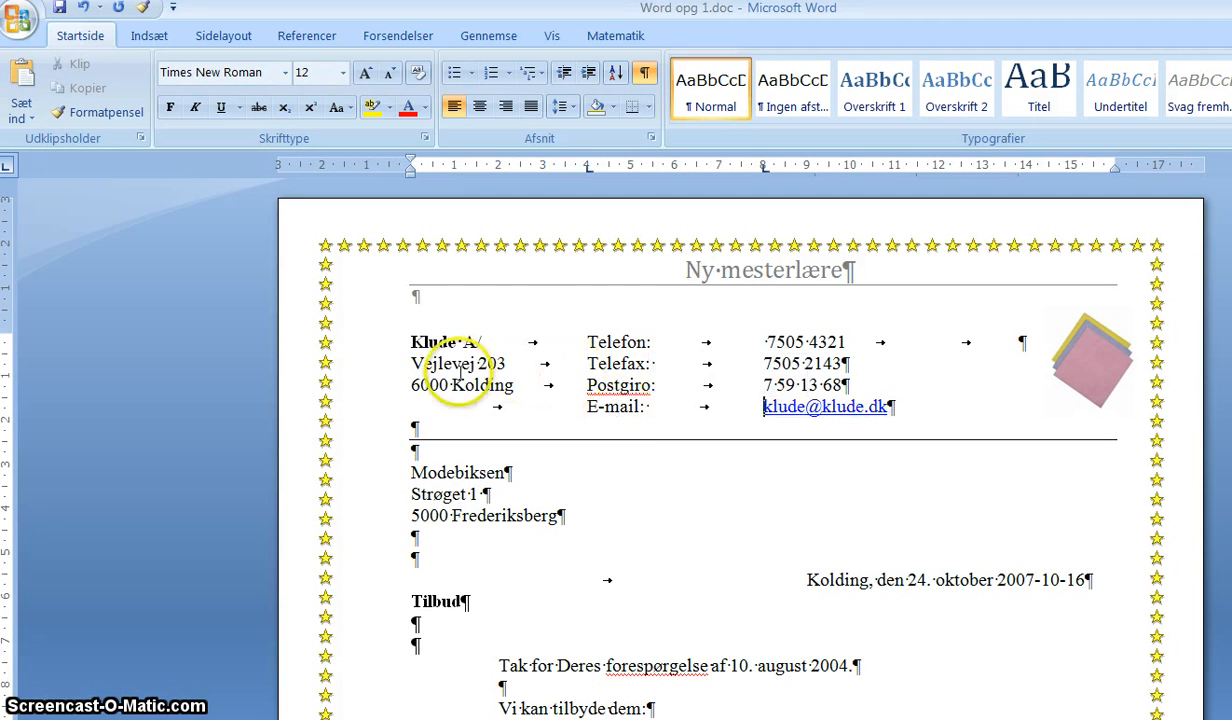
# - Move the 8 cm tab stop of the sender's address and contact lines to about 5.8 cm
pyautogui.moveTo(413, 342); pyautogui.dragTo(432, 429)
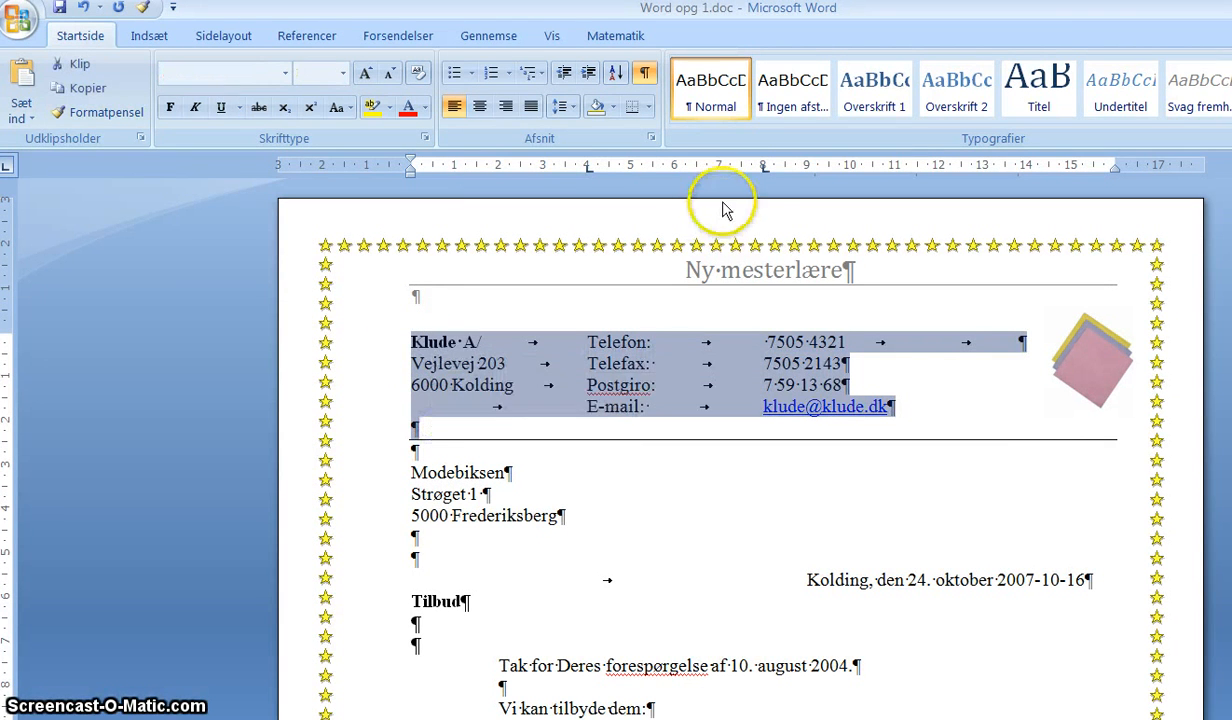
pyautogui.moveTo(766, 172); pyautogui.dragTo(666, 171)
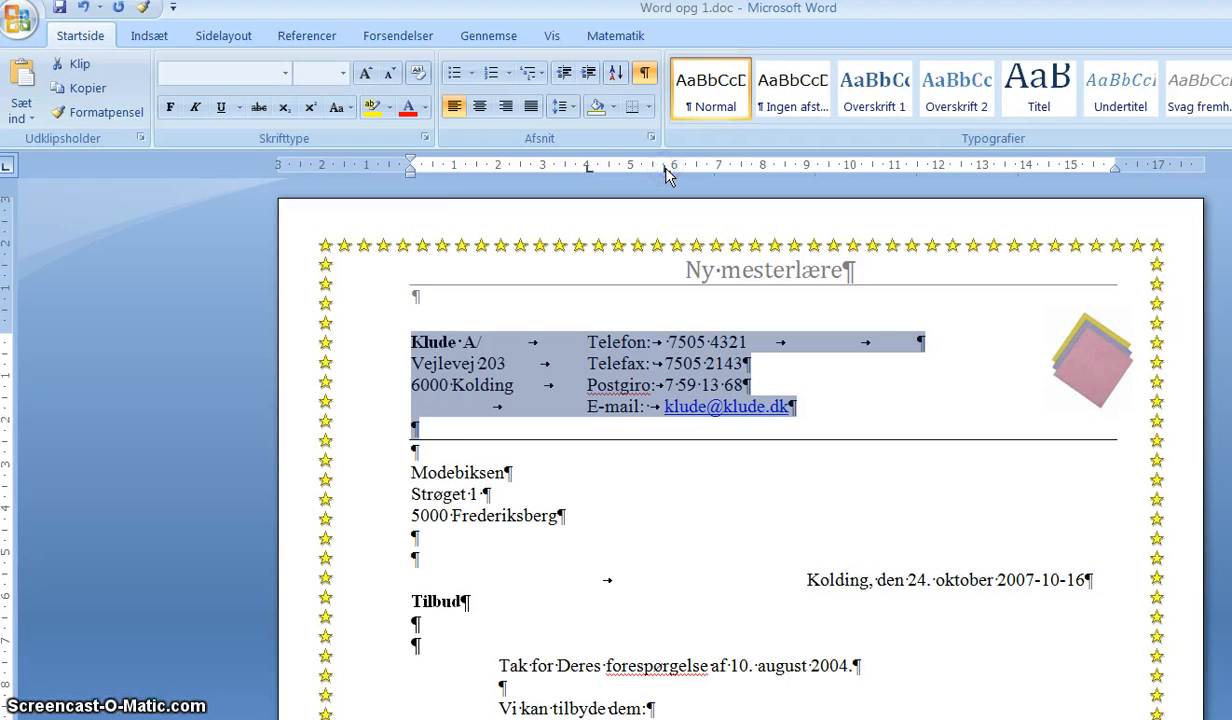
pyautogui.click(880, 412)
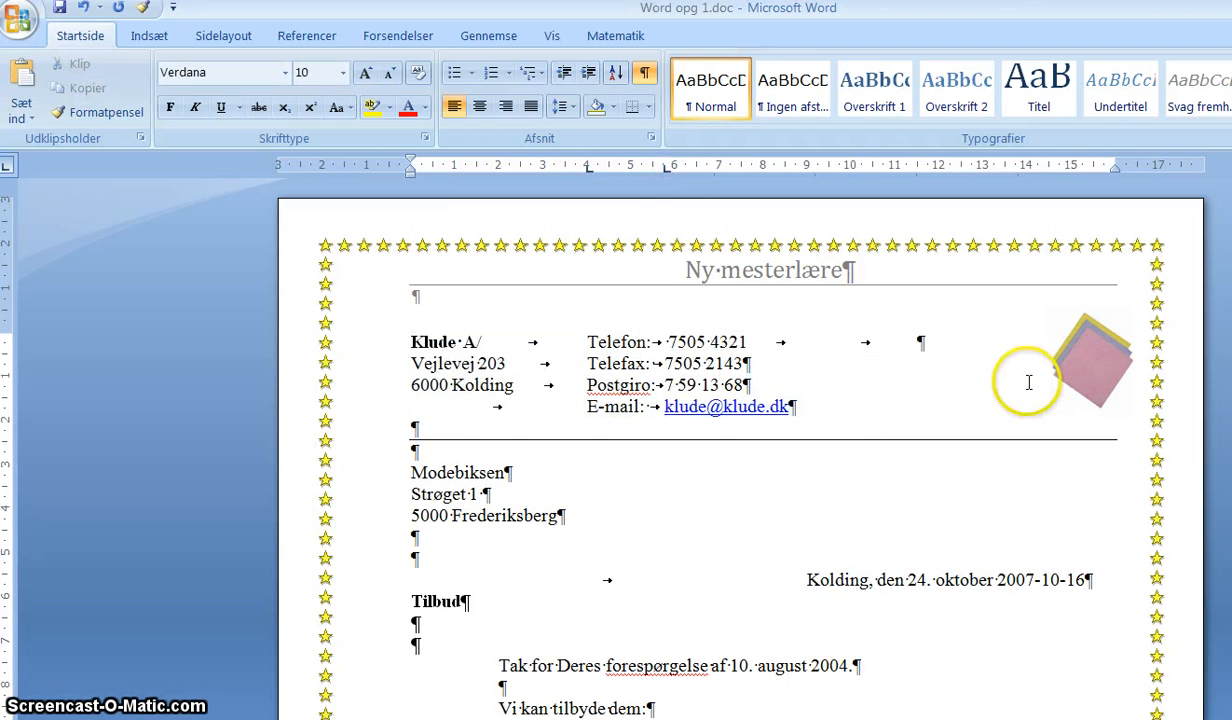
# - Move the logo picture closer to the sender's contact details, just above the horizontal line, and review its text wrapping options
pyautogui.click(1075, 368)
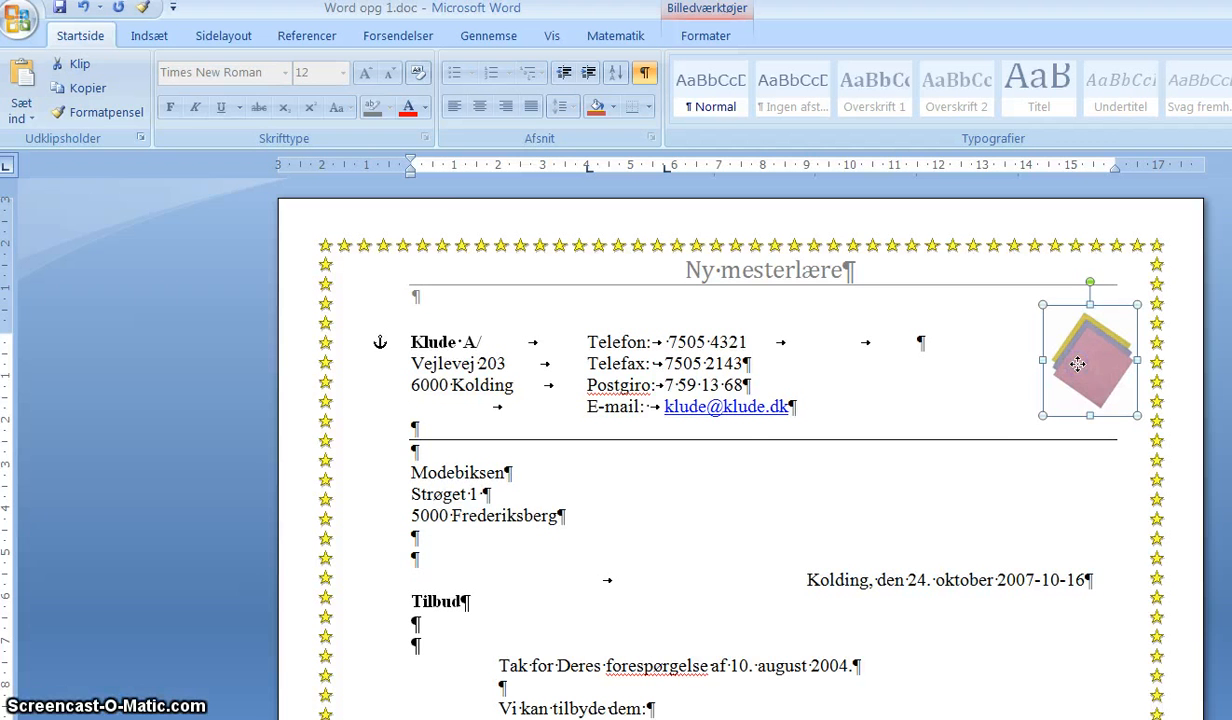
pyautogui.moveTo(1077, 365); pyautogui.dragTo(865, 390)
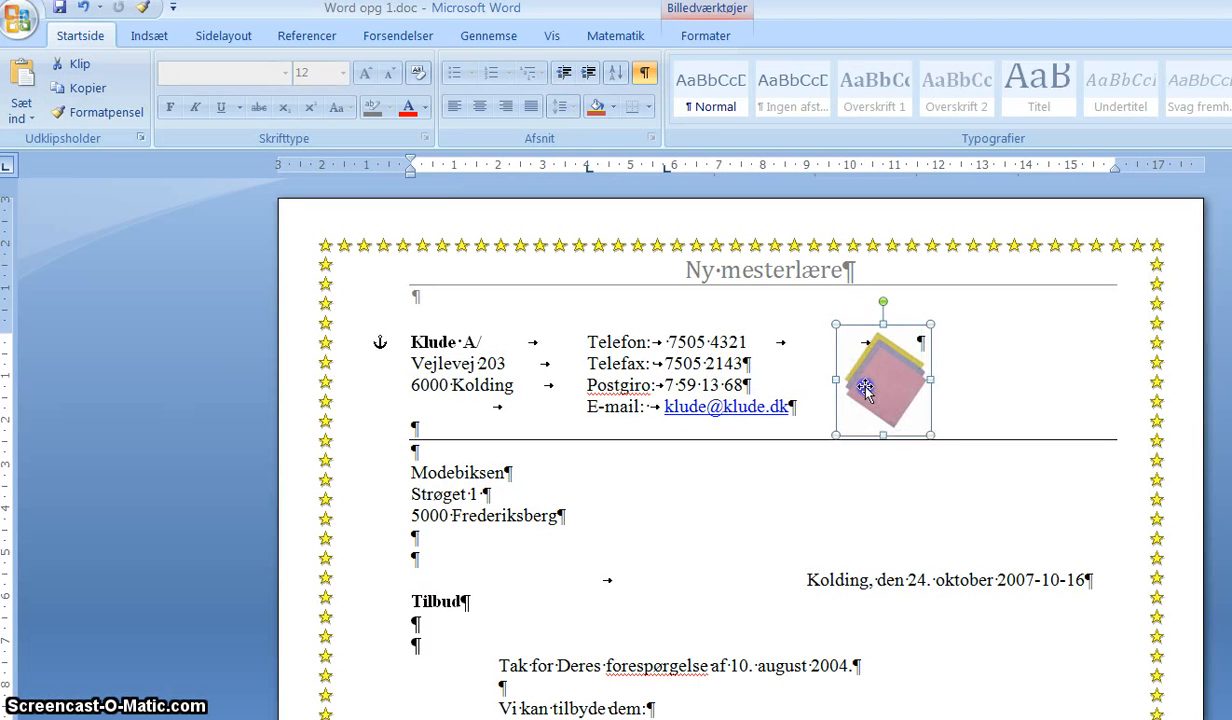
pyautogui.click(706, 35)
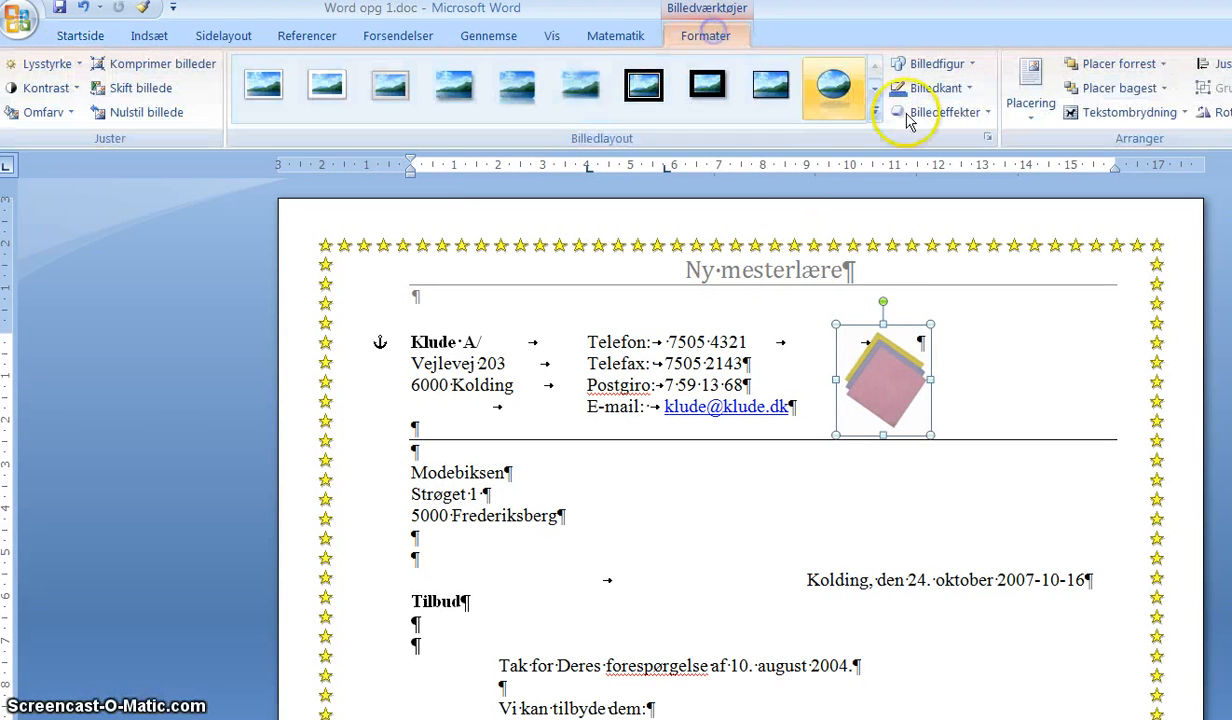
pyautogui.click(1184, 114)
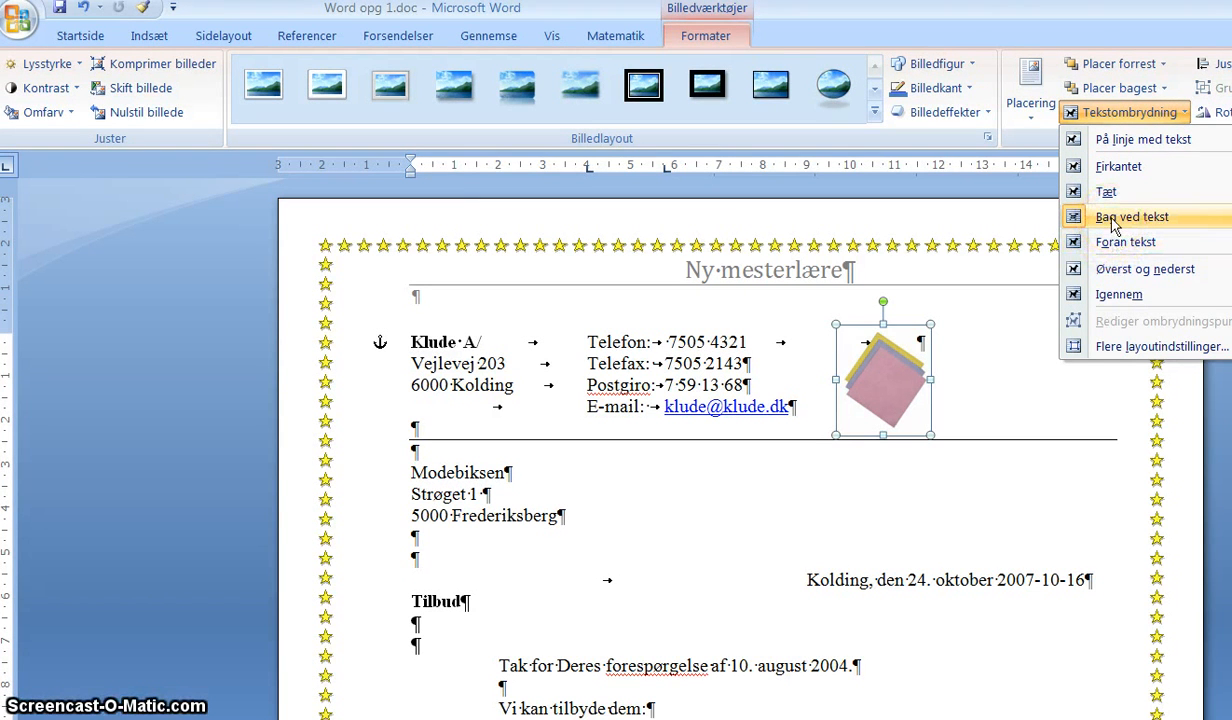
pyautogui.click(1079, 245)
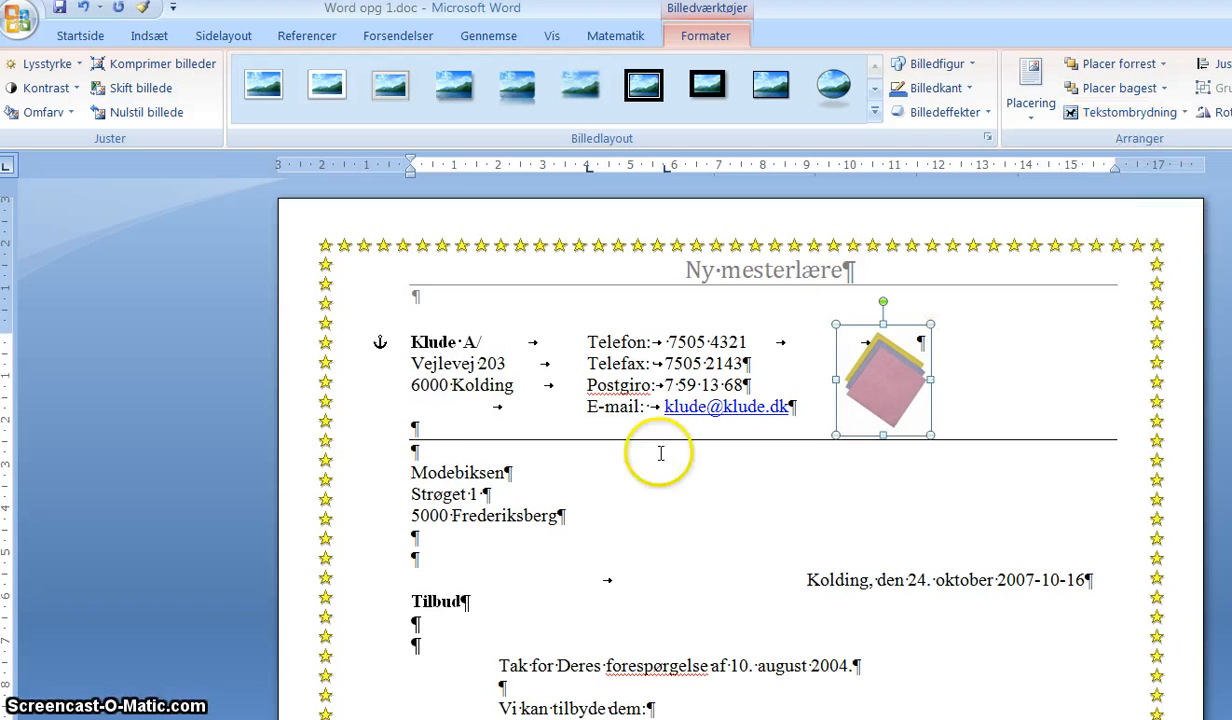
pyautogui.click(436, 473)
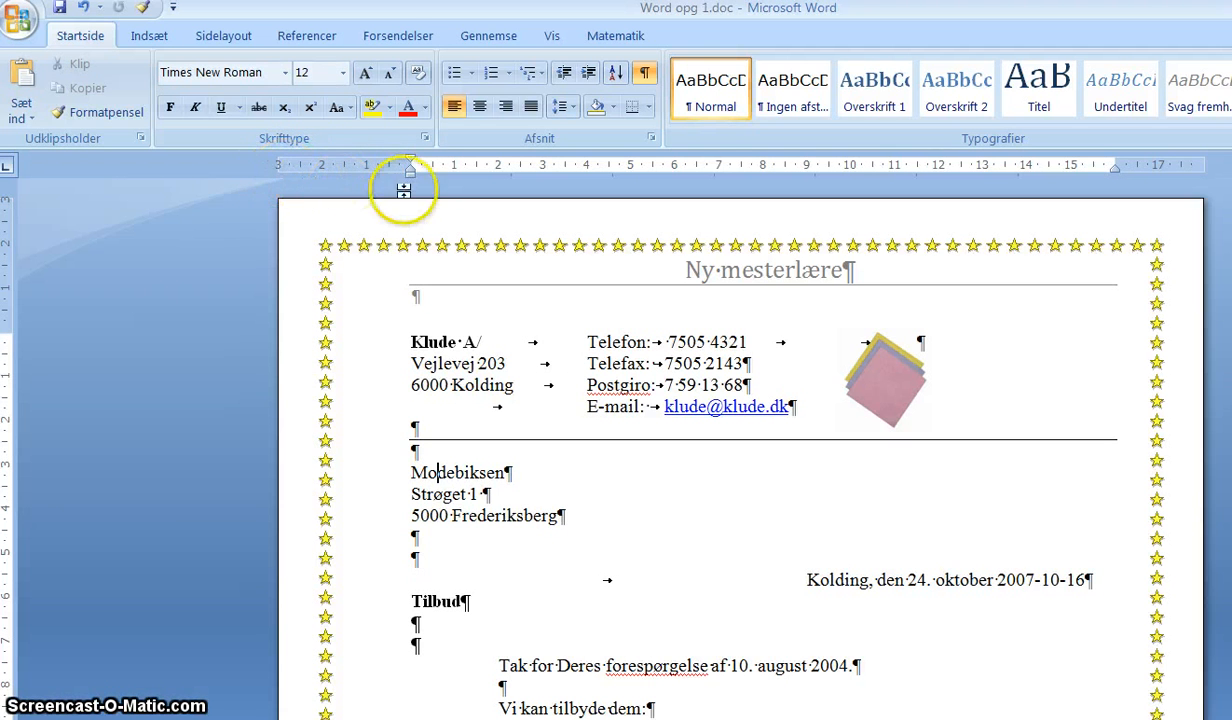
pyautogui.click(240, 50)
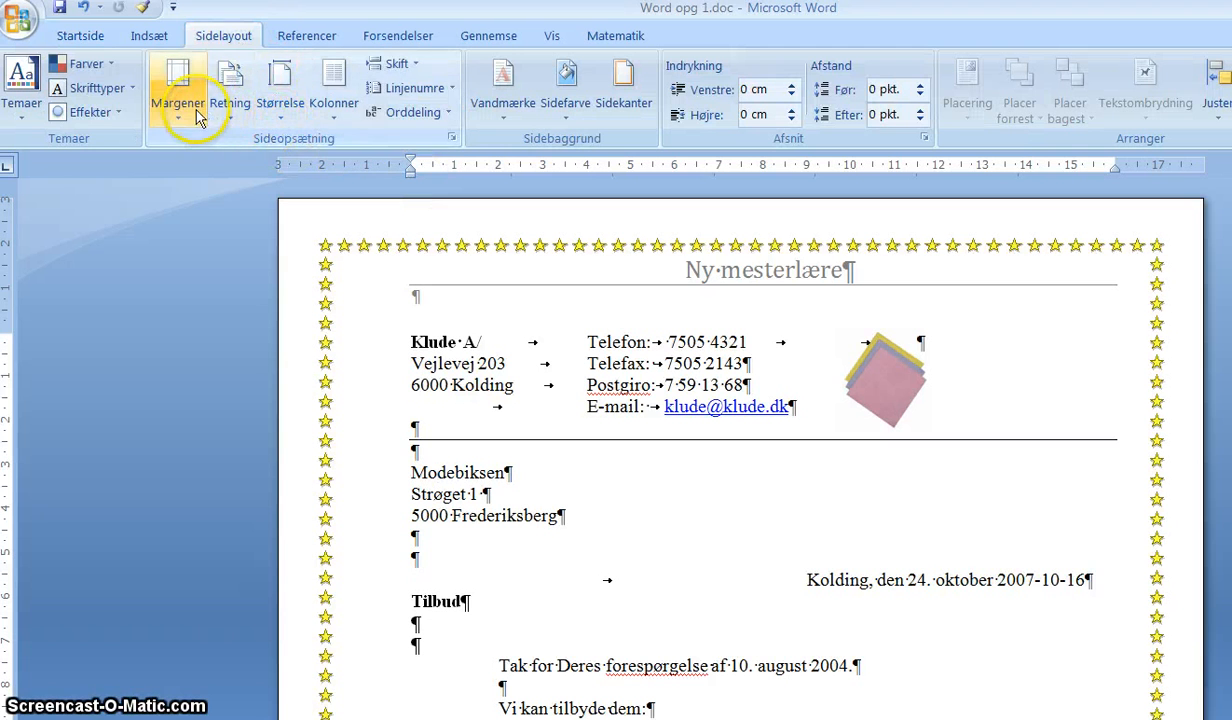
pyautogui.click(100, 42)
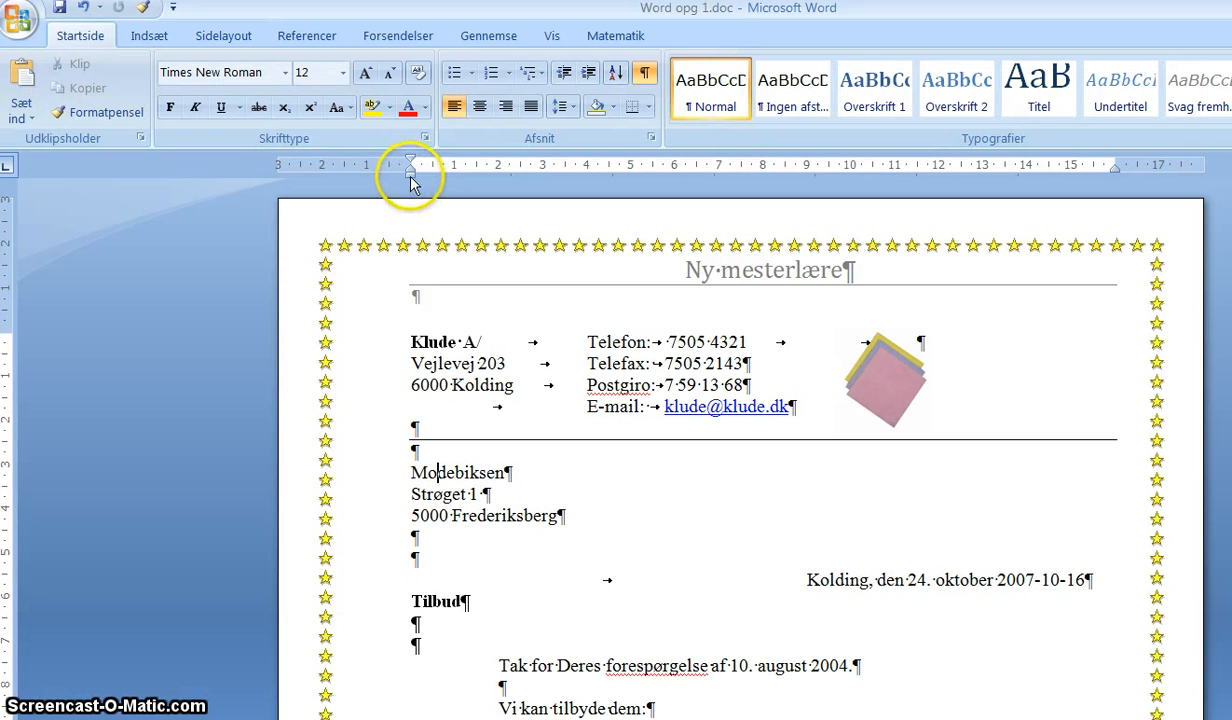
pyautogui.moveTo(413, 180)
pyautogui.mouseDown()
pyautogui.moveTo(440, 178)
pyautogui.moveTo(410, 174)
pyautogui.mouseUp()
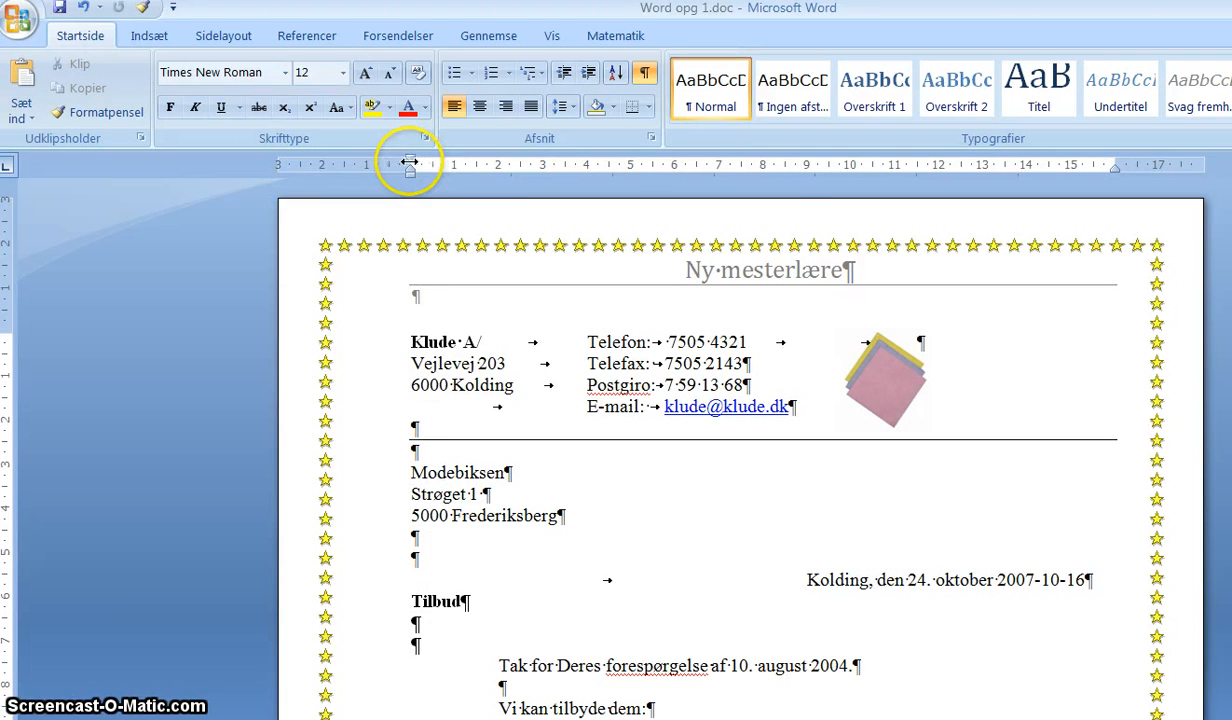
pyautogui.moveTo(420, 162)
pyautogui.mouseDown()
pyautogui.moveTo(484, 160)
pyautogui.moveTo(410, 162)
pyautogui.mouseUp()
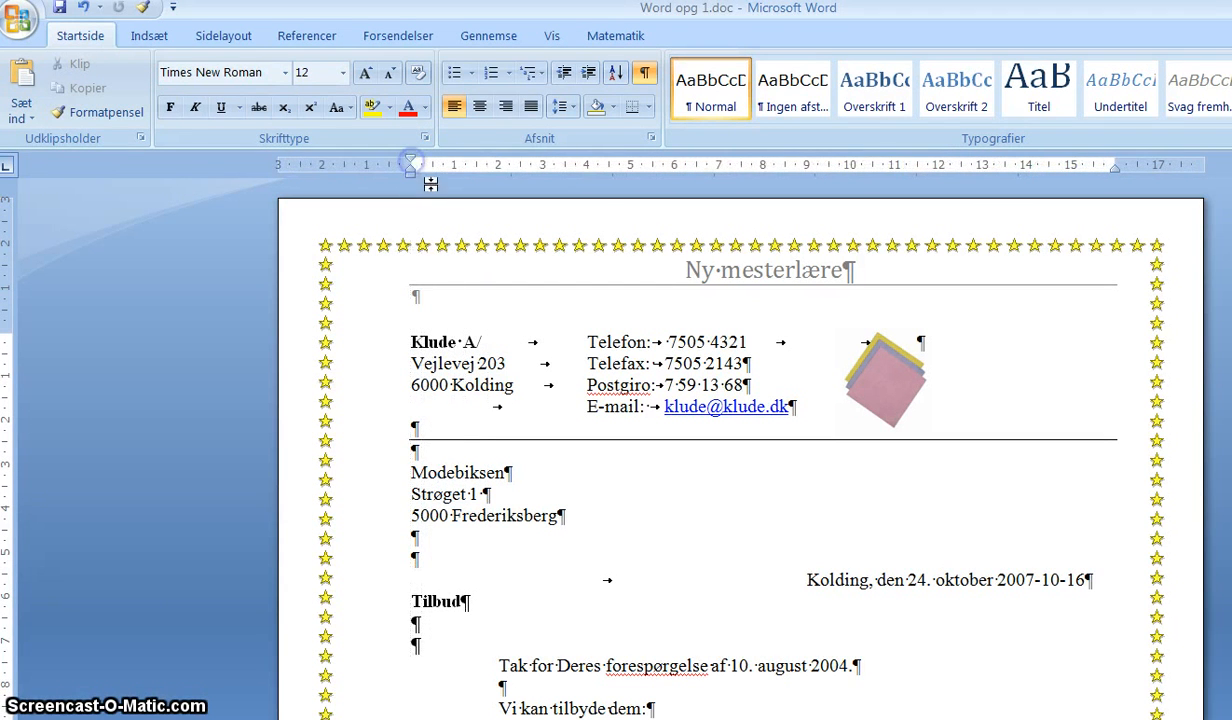
# - Remove the tab stop at about 9 cm from the date line "Kolding, den 24. oktober 2007-10-16"
pyautogui.click(801, 579)
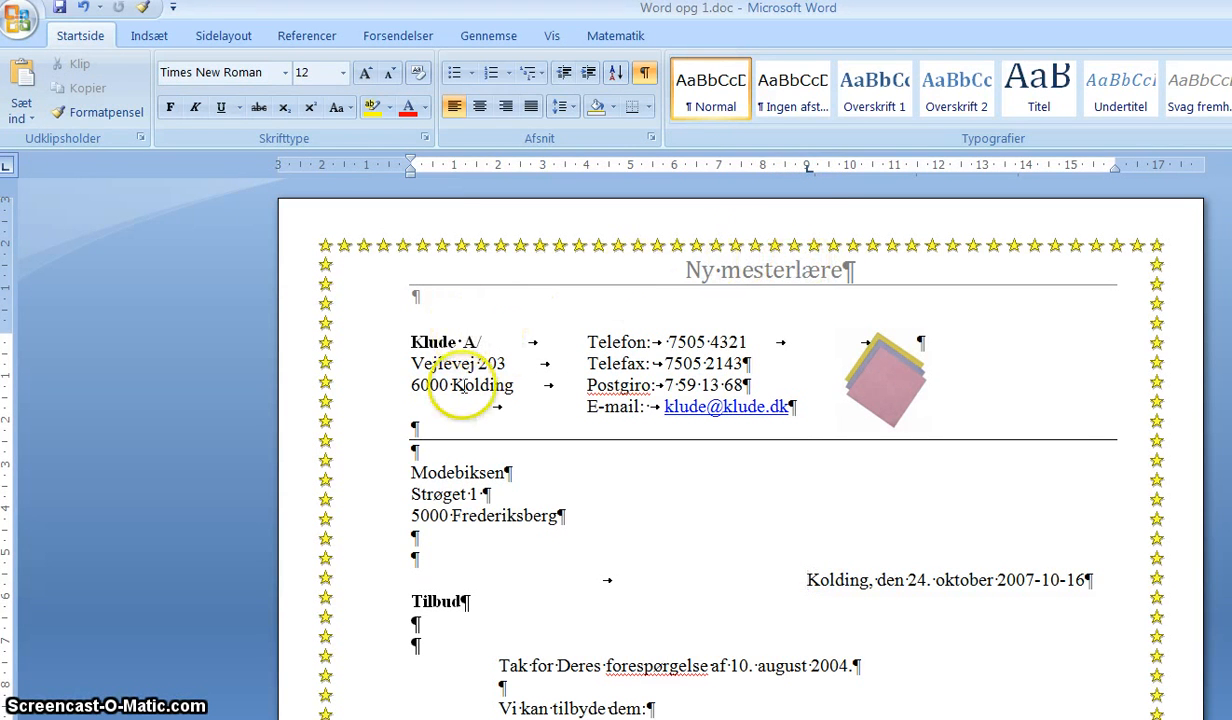
pyautogui.click(387, 581)
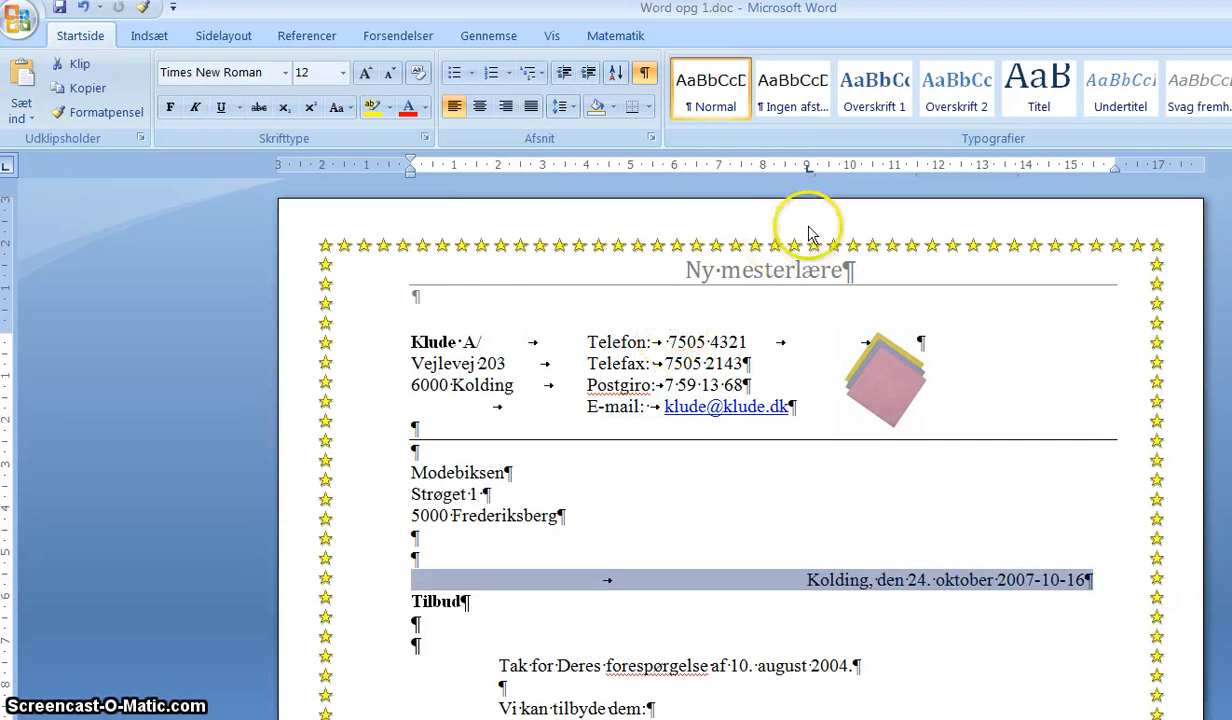
pyautogui.click(807, 166)
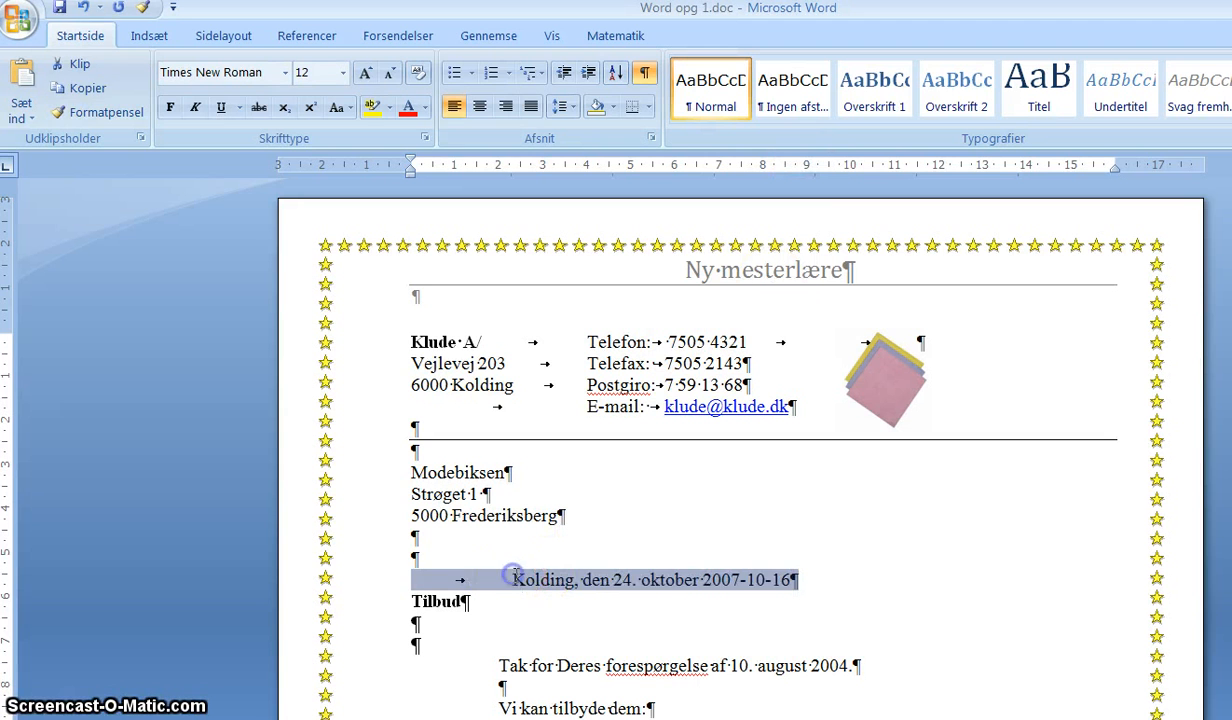
# - Remove the leading tab from the date line "Kolding, den 24. oktober 2007-10-16" and right-align the line
pyautogui.click(515, 579)
pyautogui.press('BackSpace')
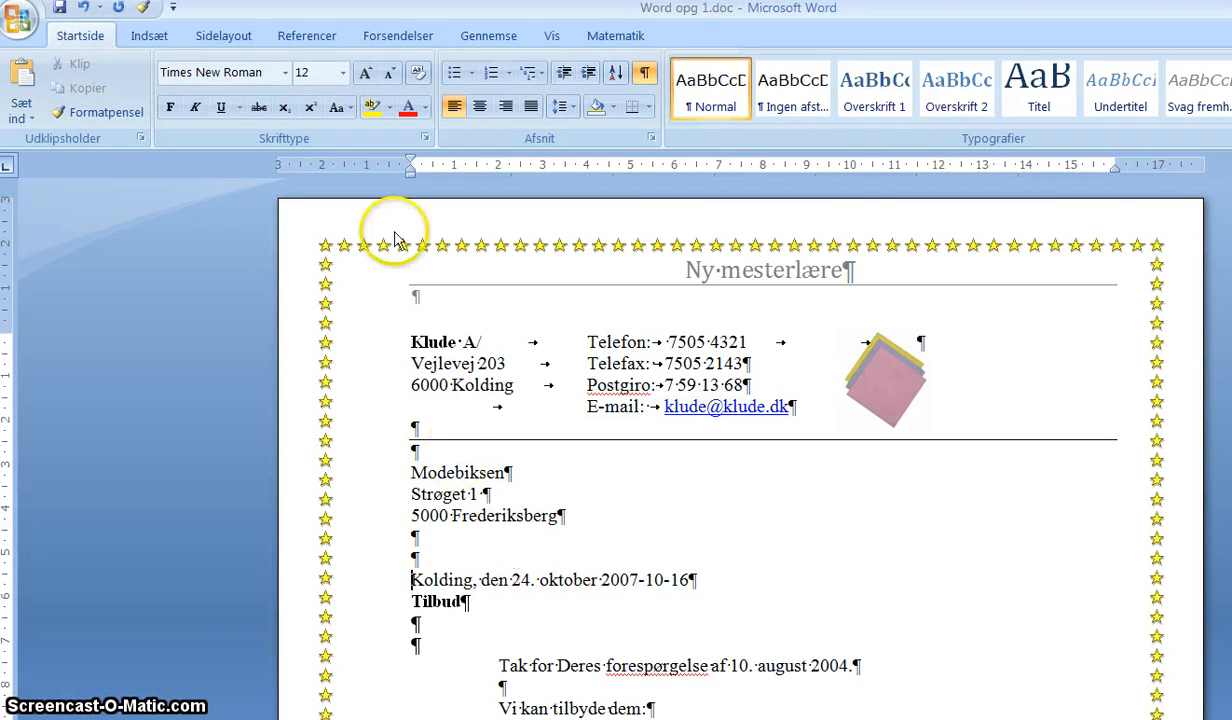
pyautogui.click(505, 107)
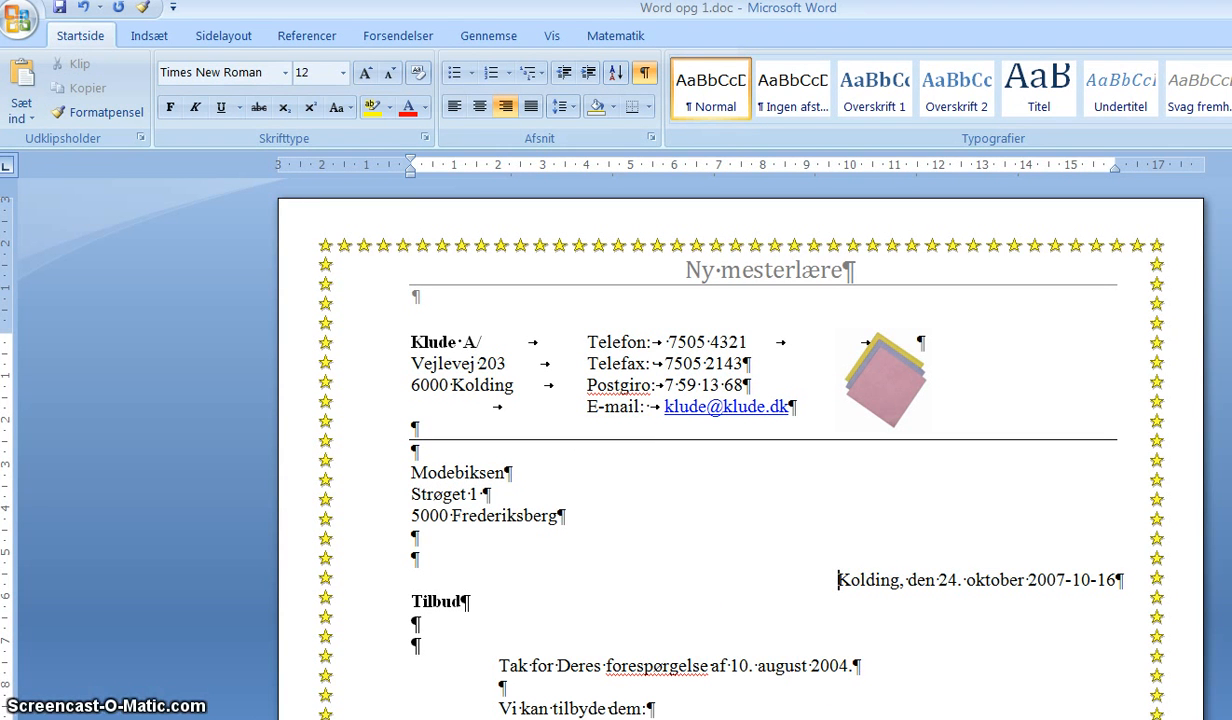
# - Examine the indent and tab stops of the letter's body text and the product price lines
pyautogui.scroll(-3, 740, 450)
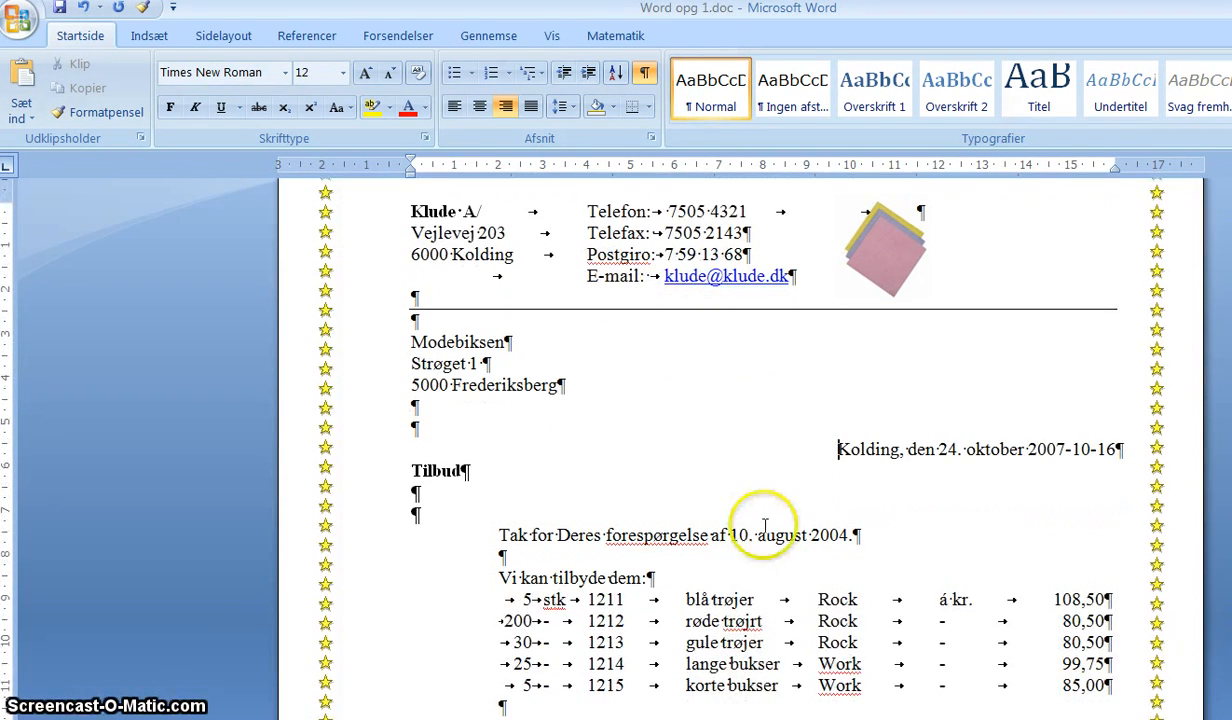
pyautogui.click(498, 535)
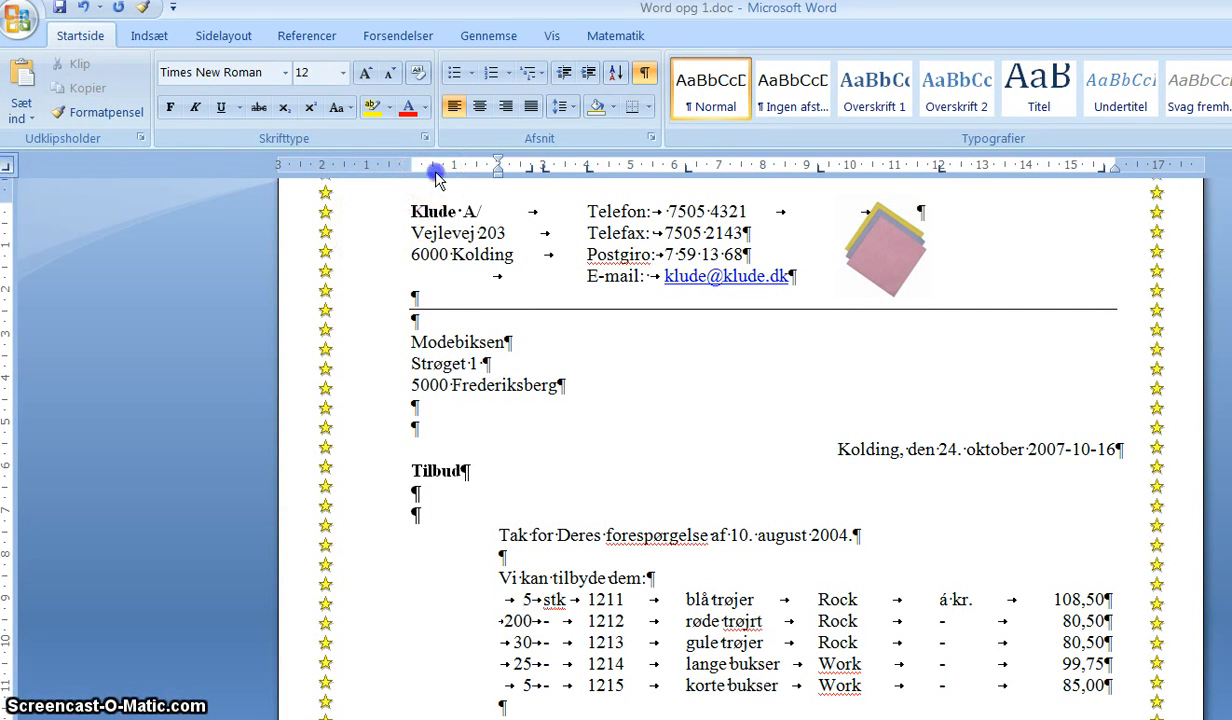
pyautogui.moveTo(434, 172); pyautogui.dragTo(428, 175)
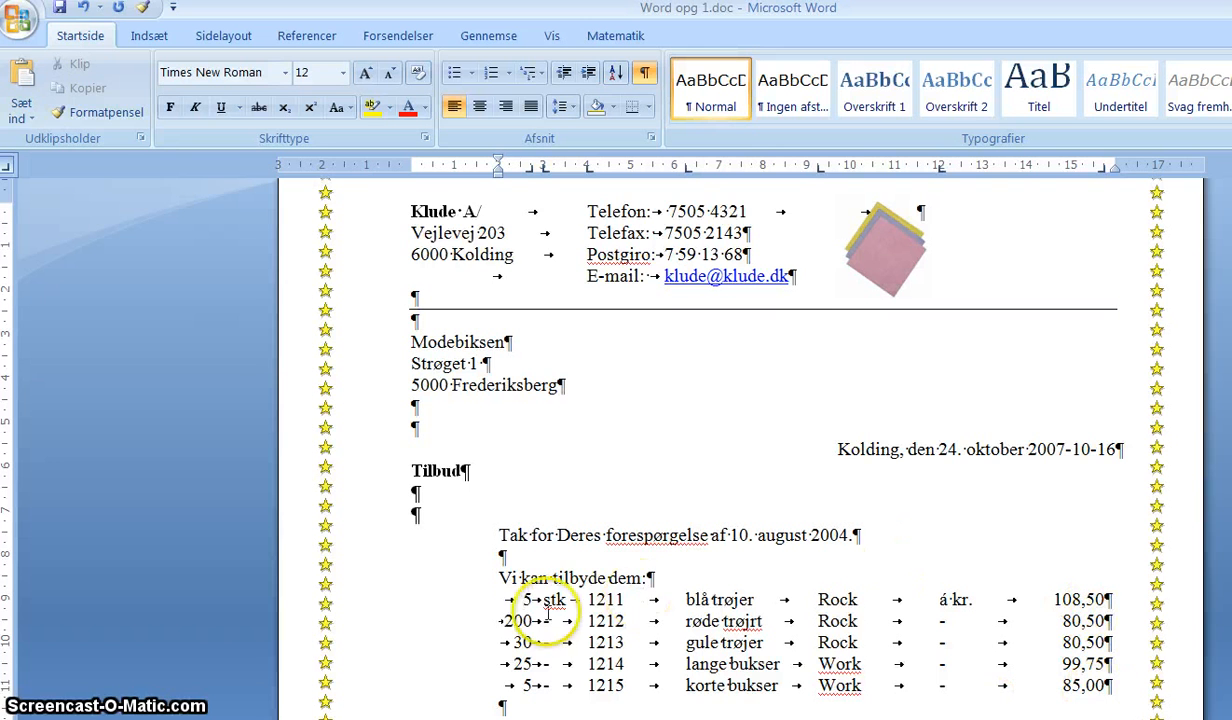
pyautogui.click(818, 599)
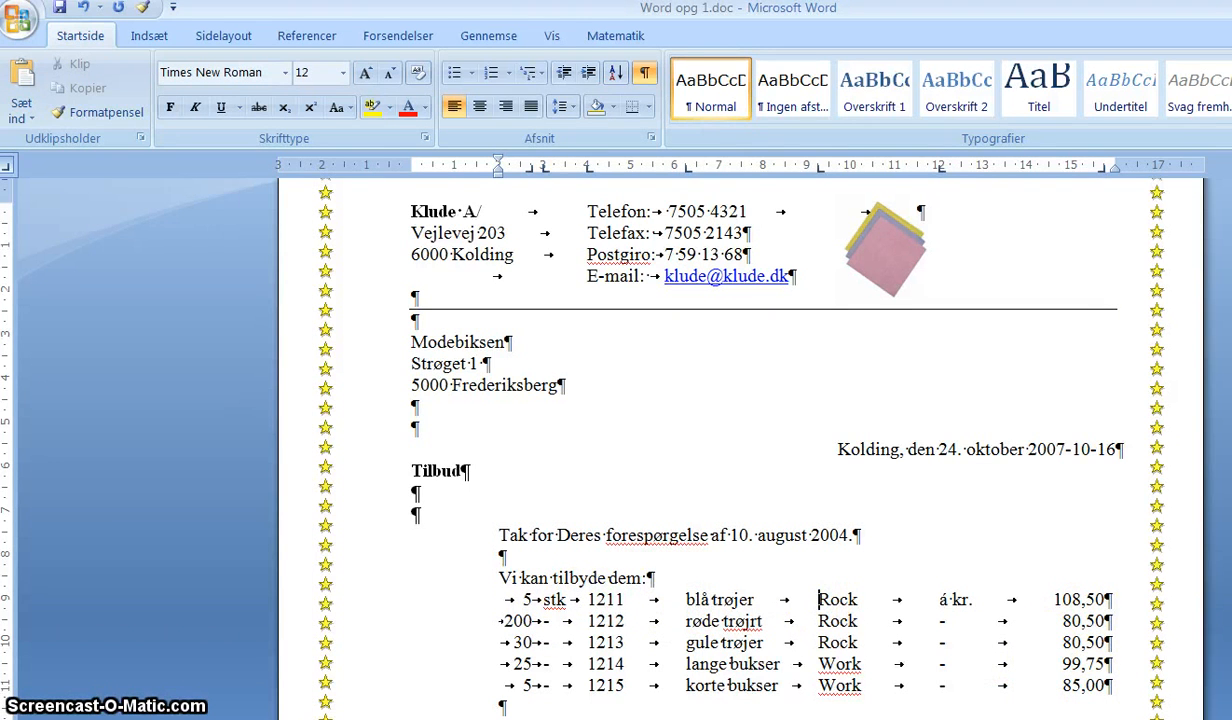
# - Change "Moms" to lowercase "moms" in the line "Priserne er ekskl. Moms, ab lager."
pyautogui.scroll(-3, 700, 435)
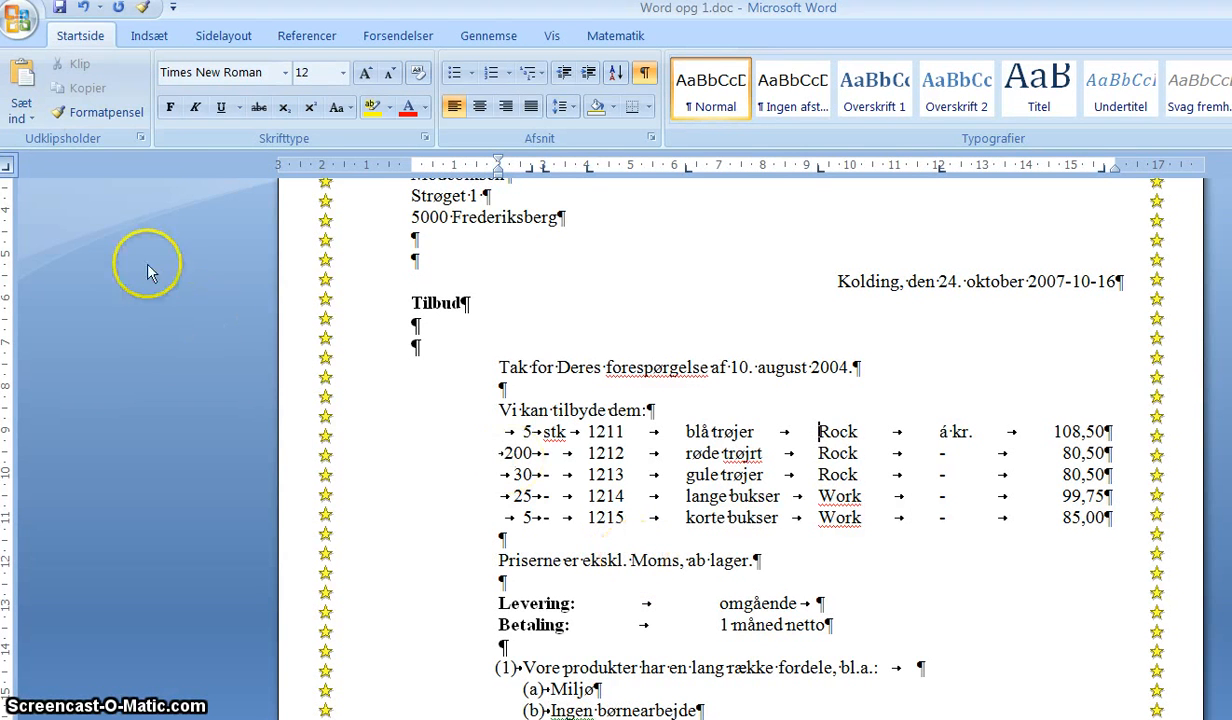
pyautogui.click(18, 22)
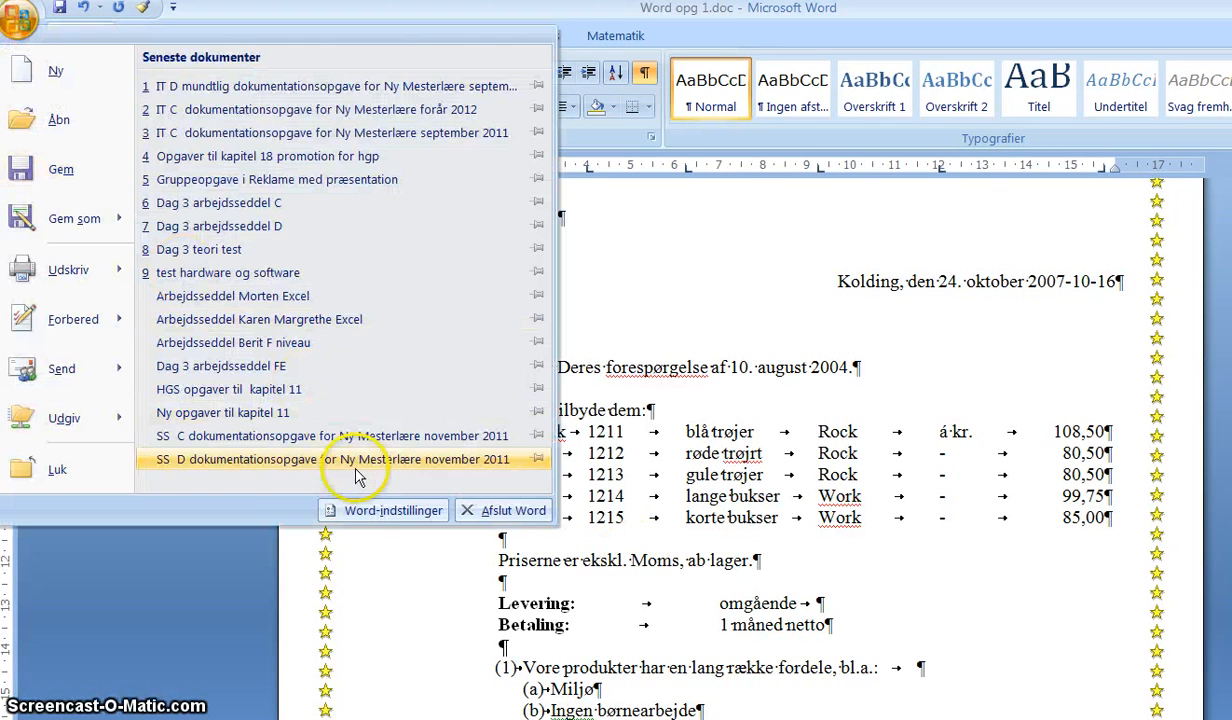
pyautogui.click(32, 20)
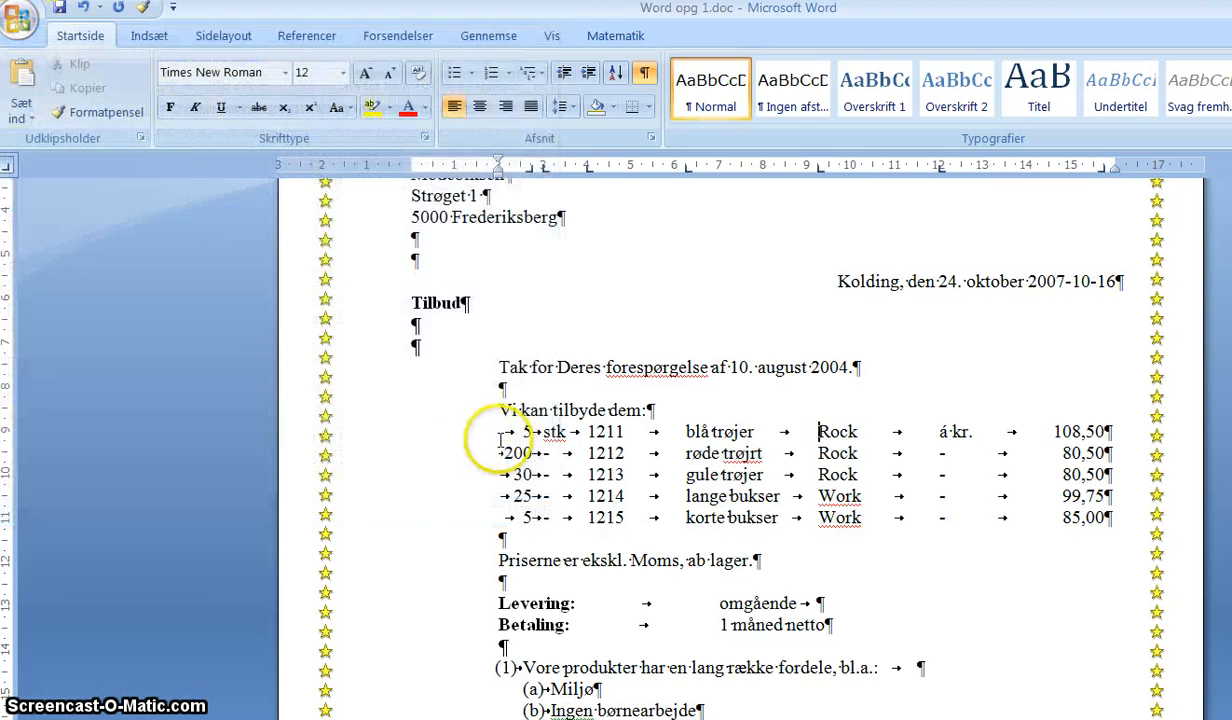
pyautogui.click(631, 560)
pyautogui.write('mom')
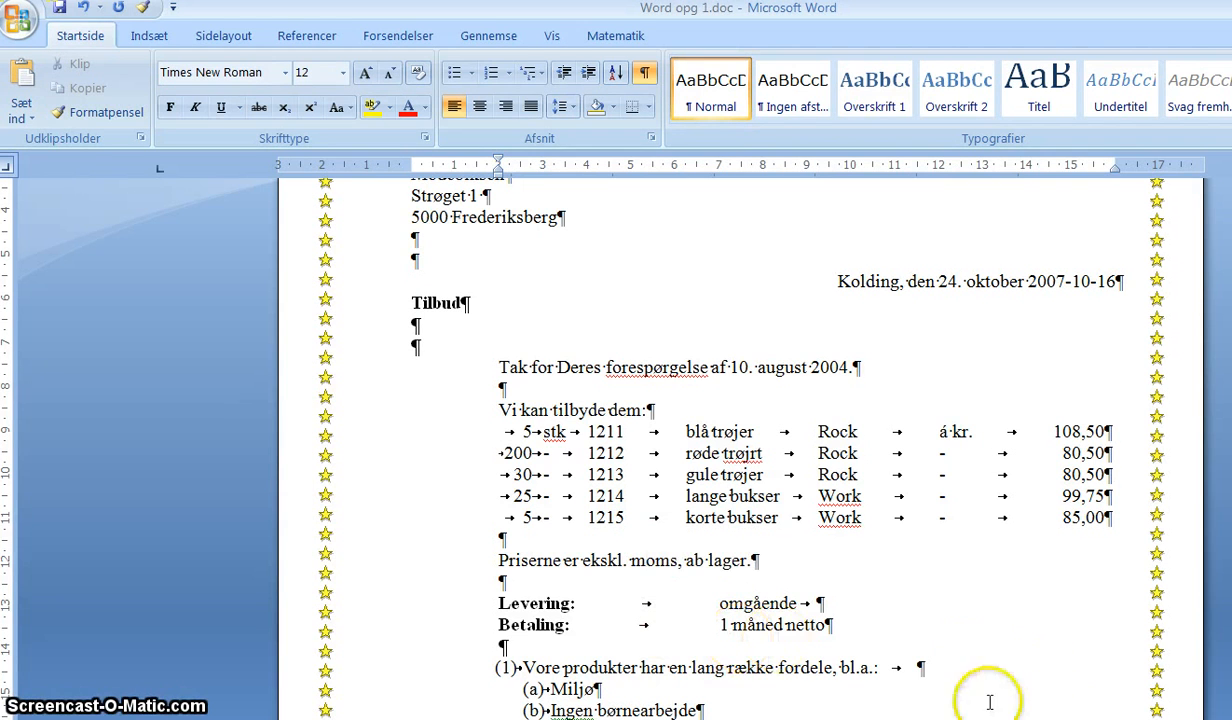
# - Add an empty list item below "Miljø", try it one level higher, return it to the (a)/(b) level, and review the multilevel list formats
pyautogui.scroll(-3, 1155, 640)
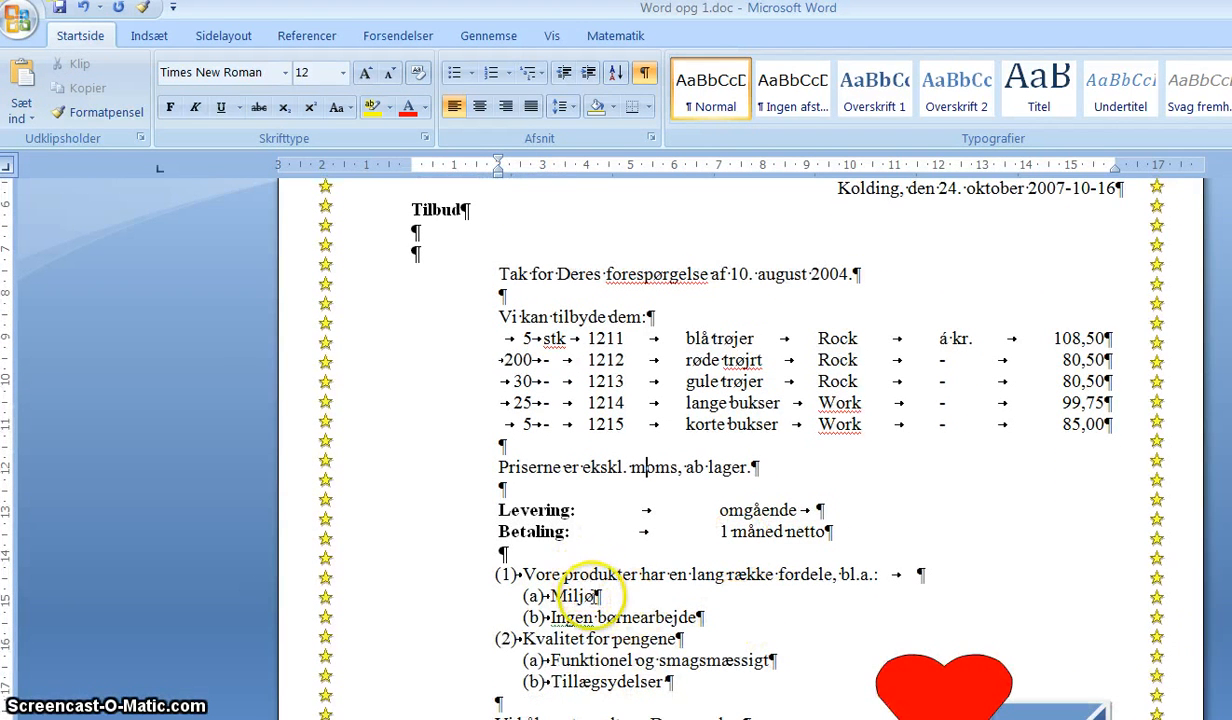
pyautogui.click(597, 596)
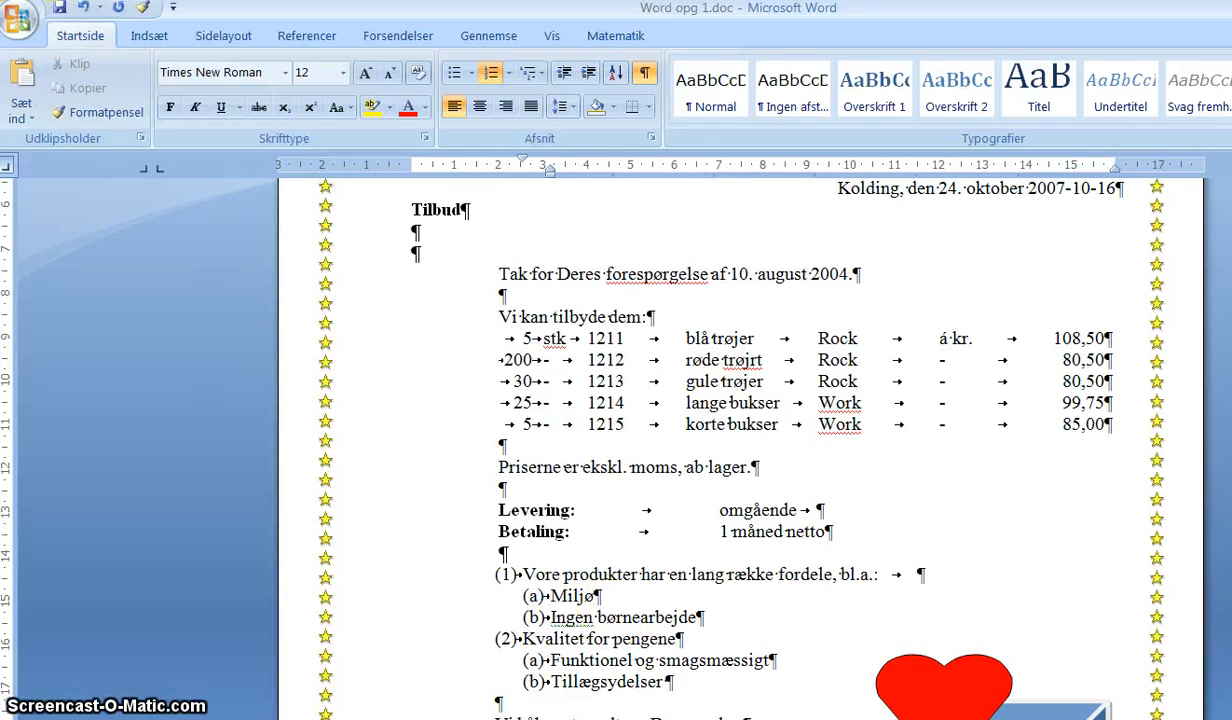
pyautogui.press('Return')
pyautogui.click(562, 78)
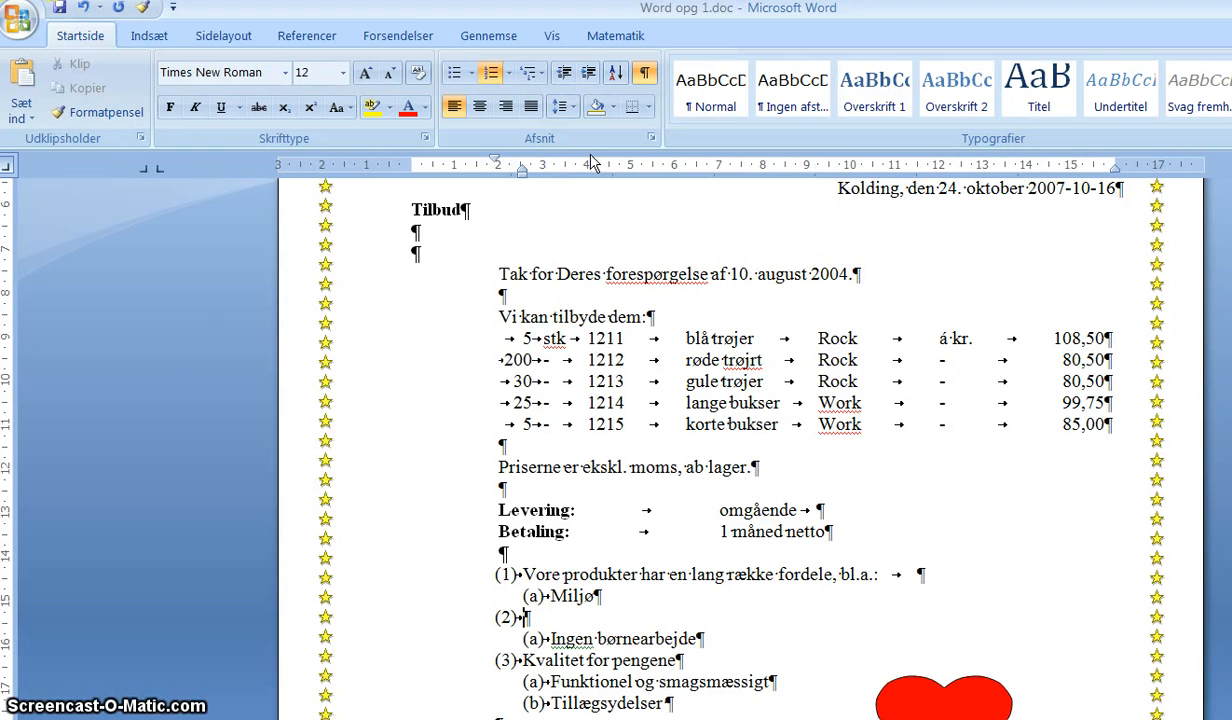
pyautogui.click(587, 78)
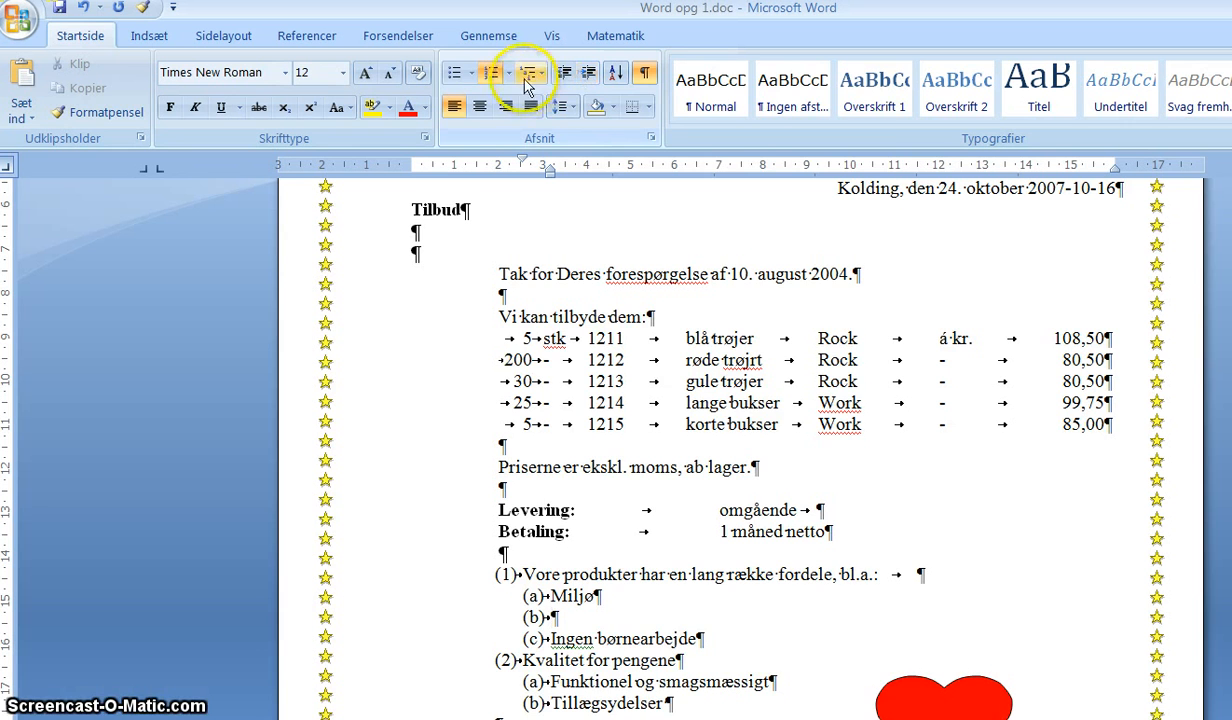
pyautogui.click(541, 78)
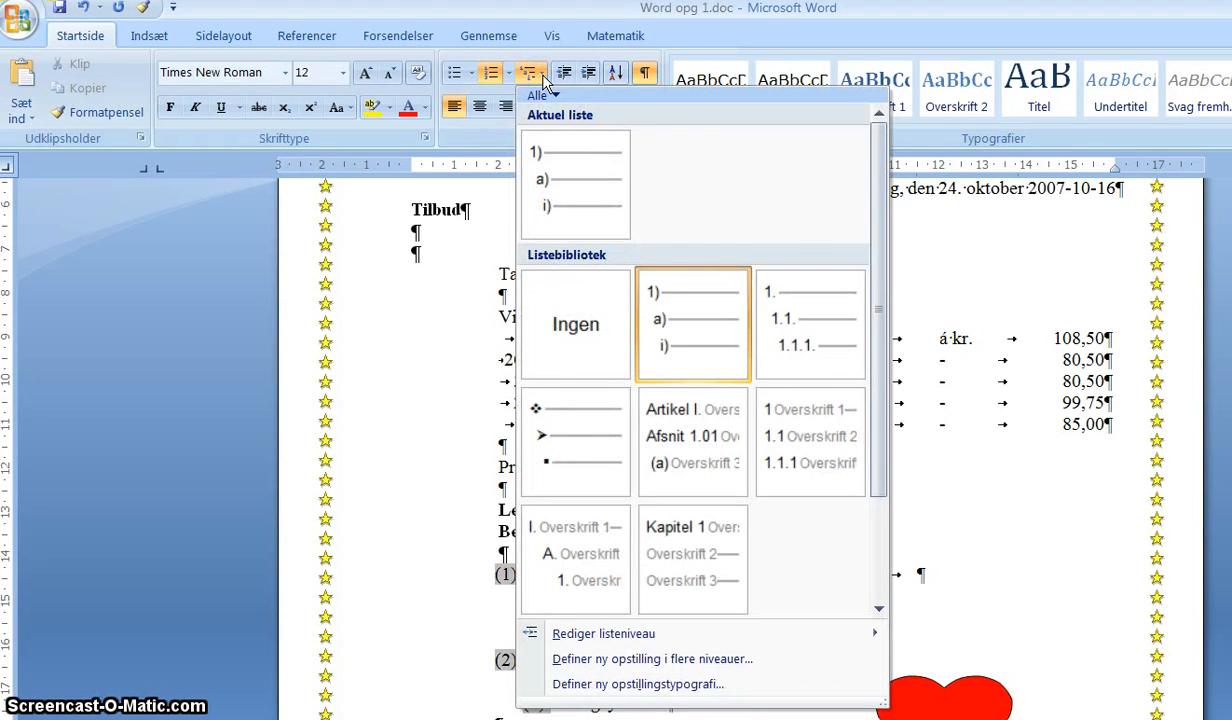
pyautogui.click(543, 80)
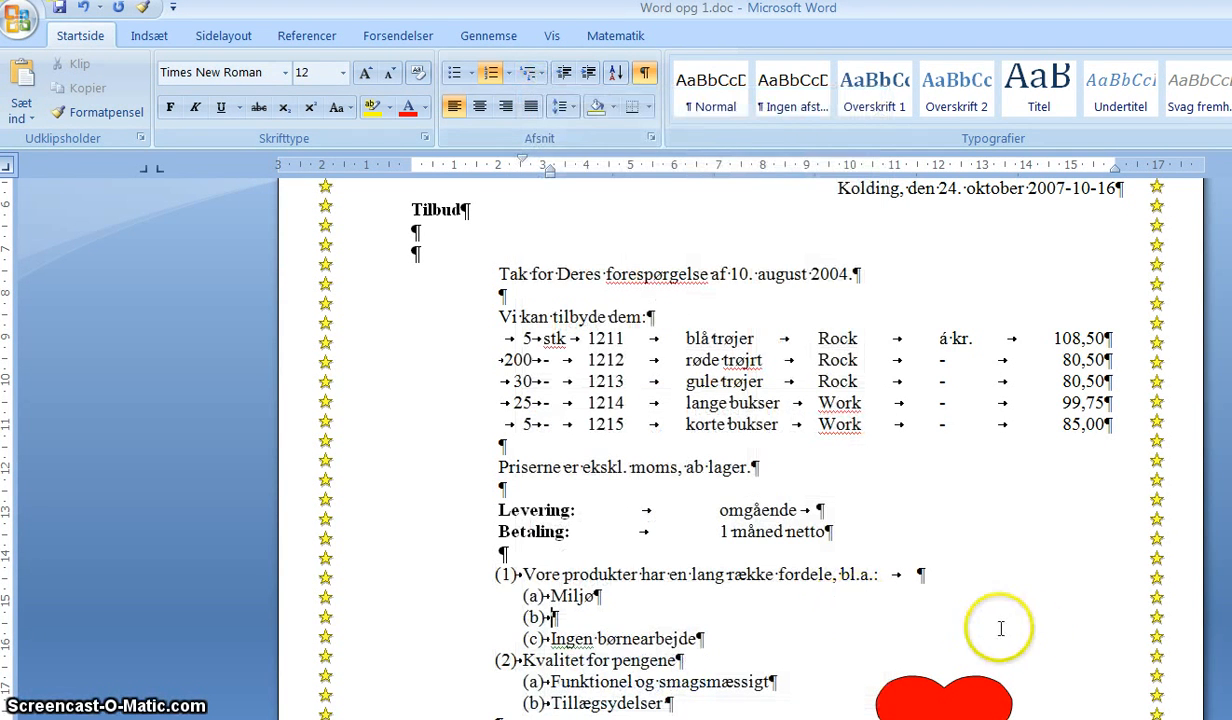
# - Fill the red heart shape with the 60% pattern, using red as foreground and white as background
pyautogui.scroll(-3, 740, 450)
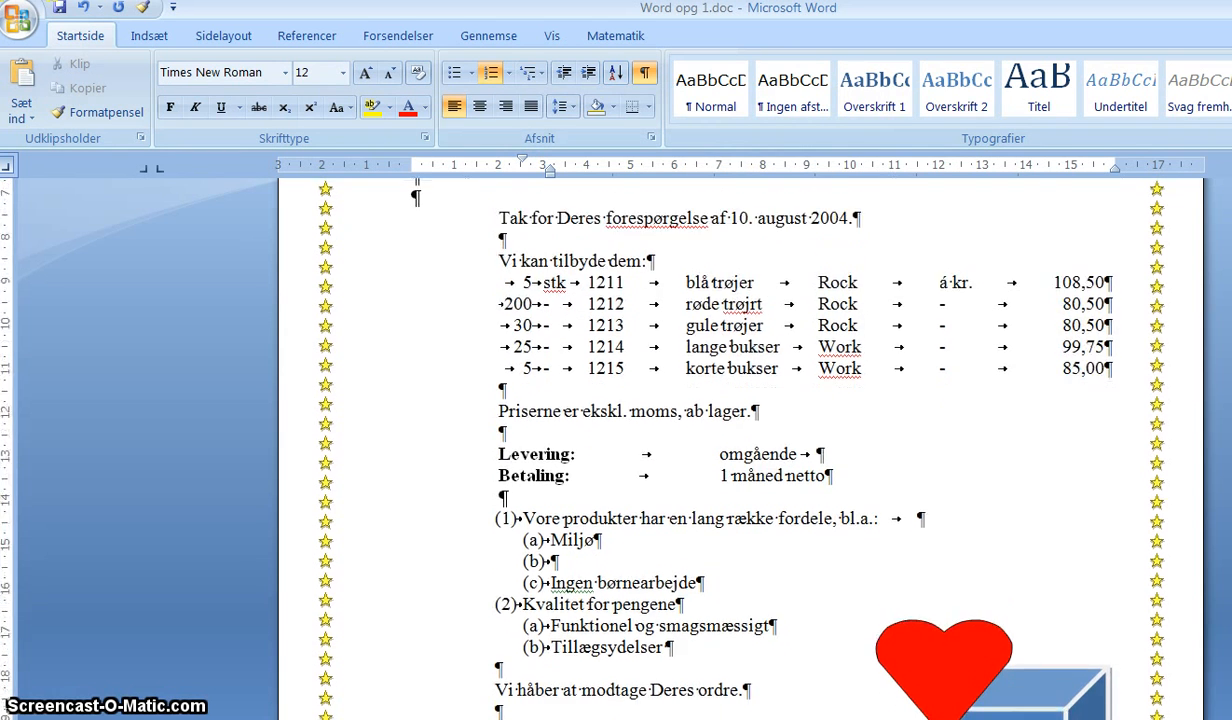
pyautogui.scroll(-2, 553, 411)
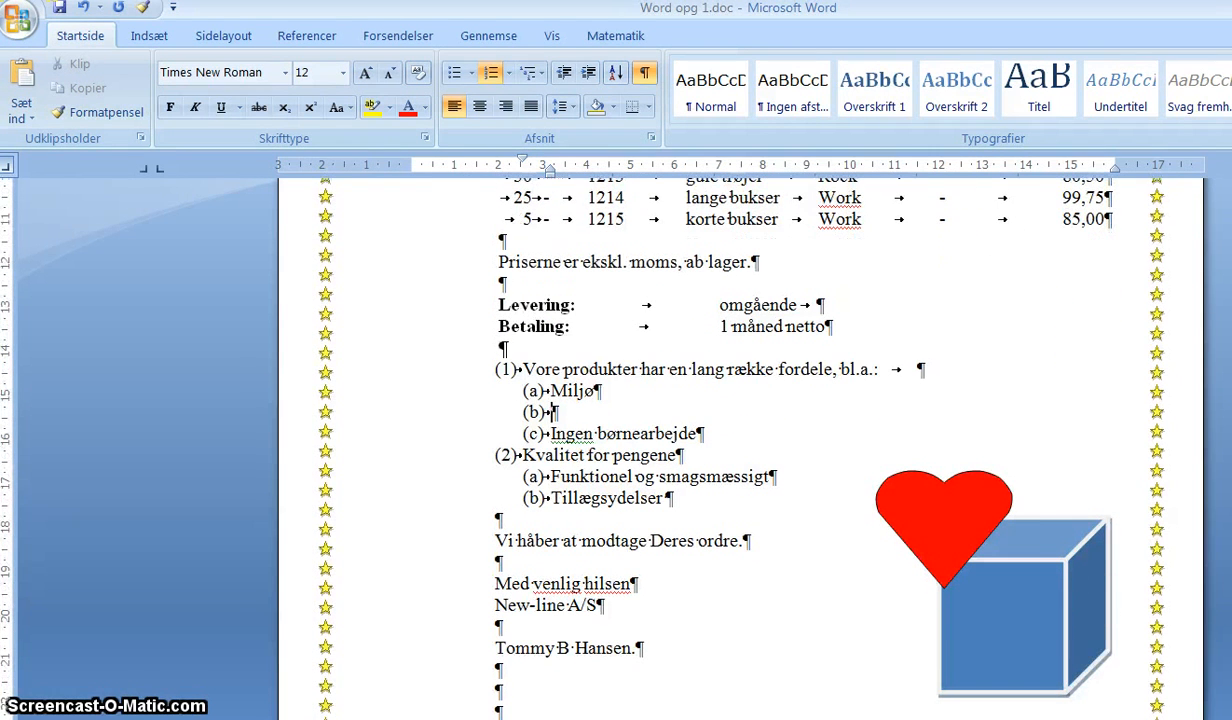
pyautogui.click(938, 512)
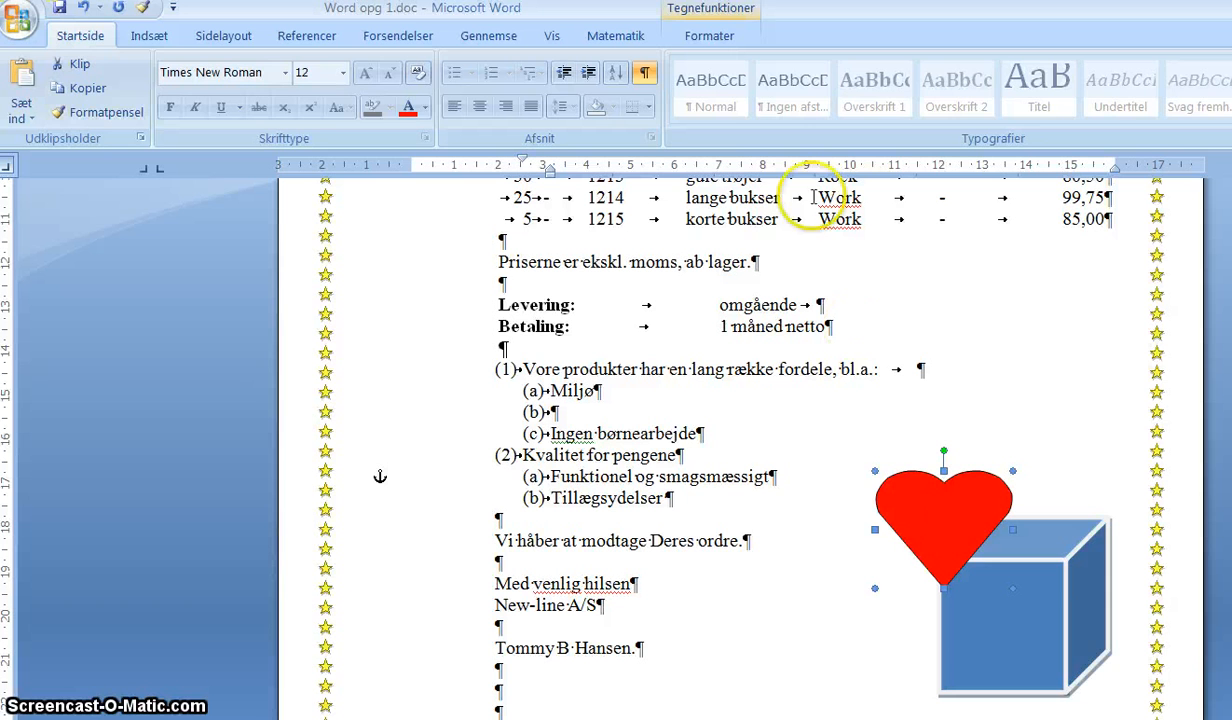
pyautogui.click(707, 40)
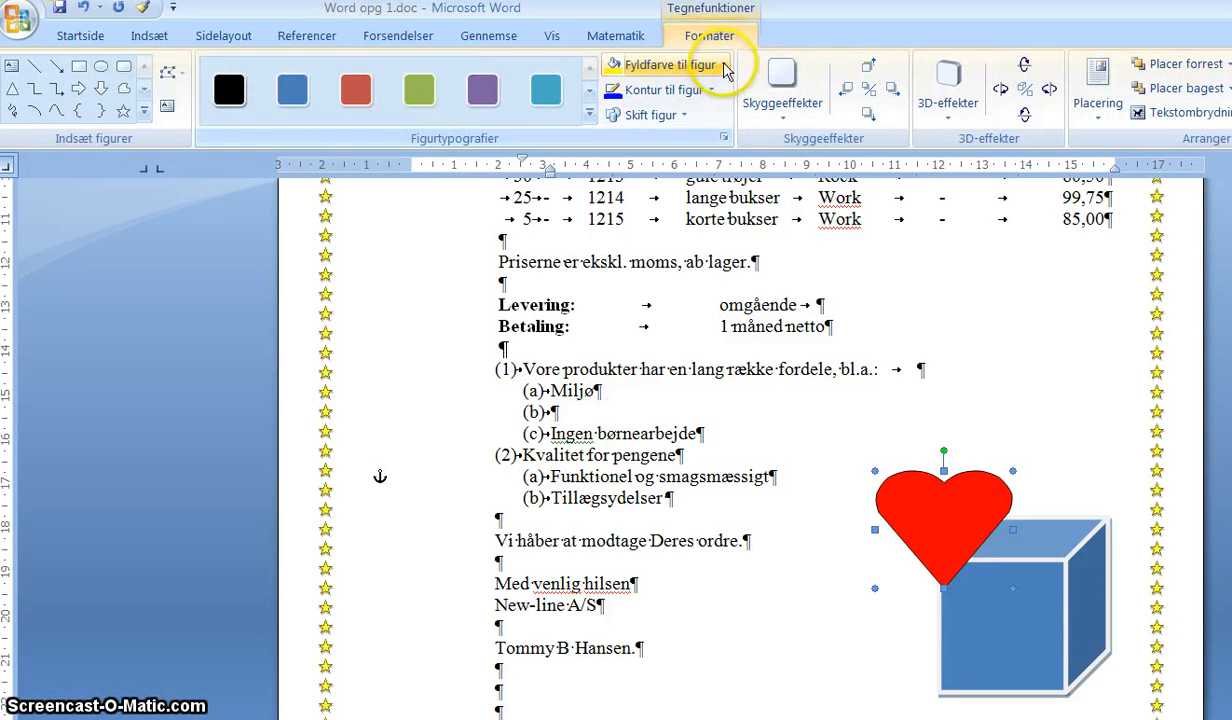
pyautogui.click(724, 65)
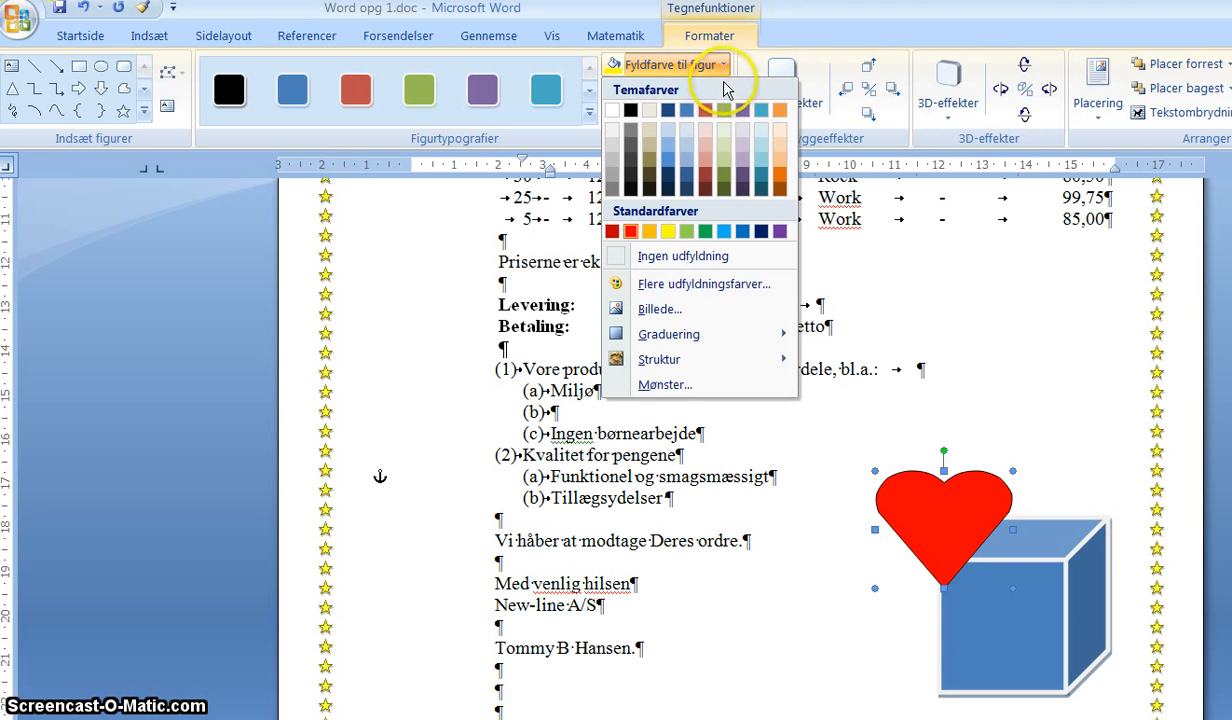
pyautogui.click(677, 386)
pyautogui.click(579, 259)
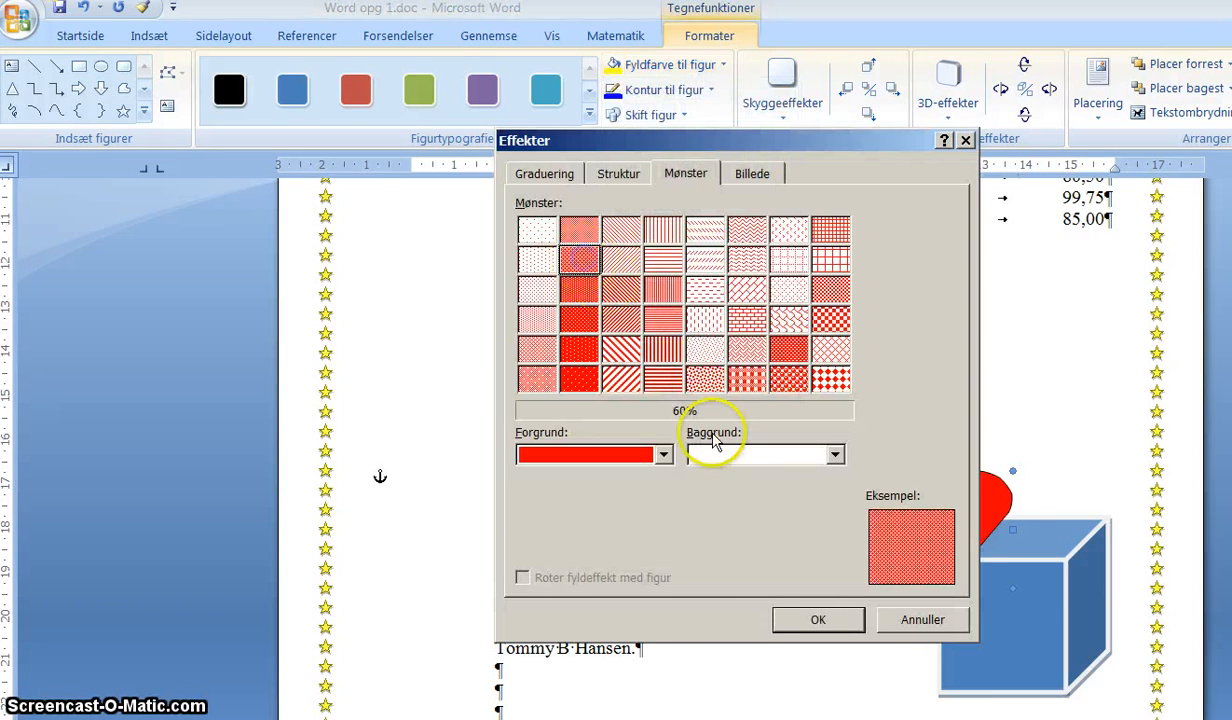
pyautogui.click(818, 622)
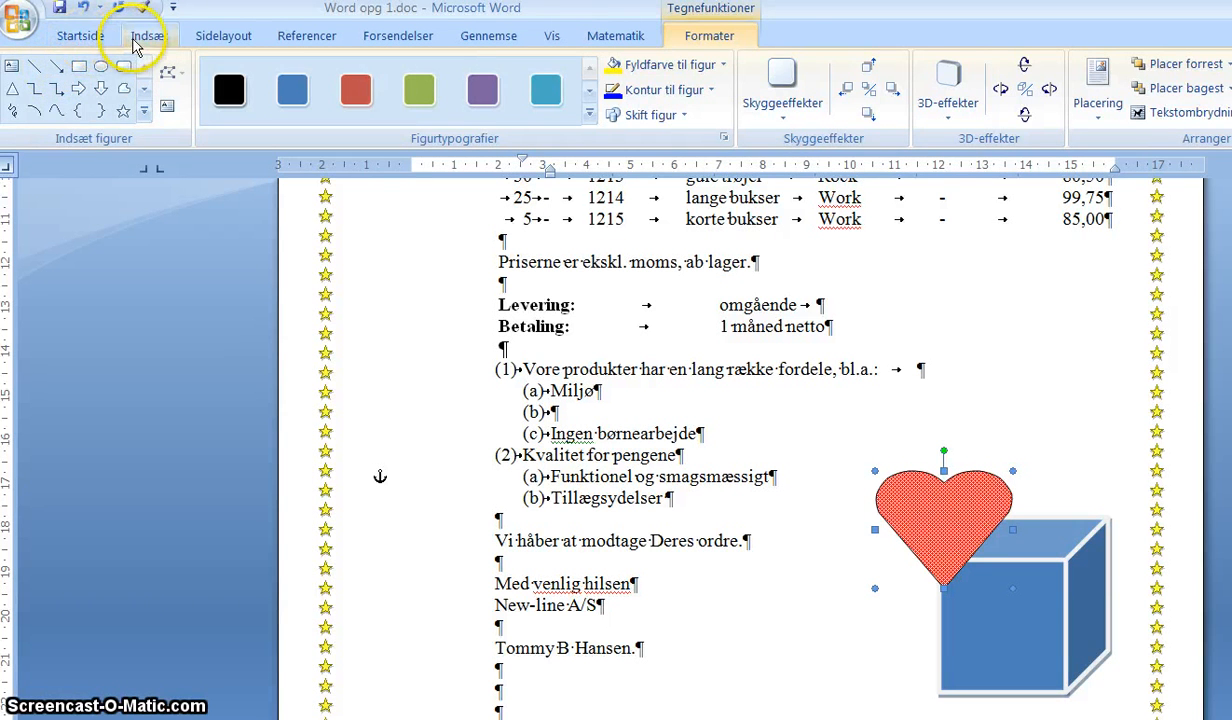
# - Draw a straight arrow diagonally from the heart's upper-left edge across the cube to its lower-right corner
pyautogui.click(136, 38)
pyautogui.click(80, 40)
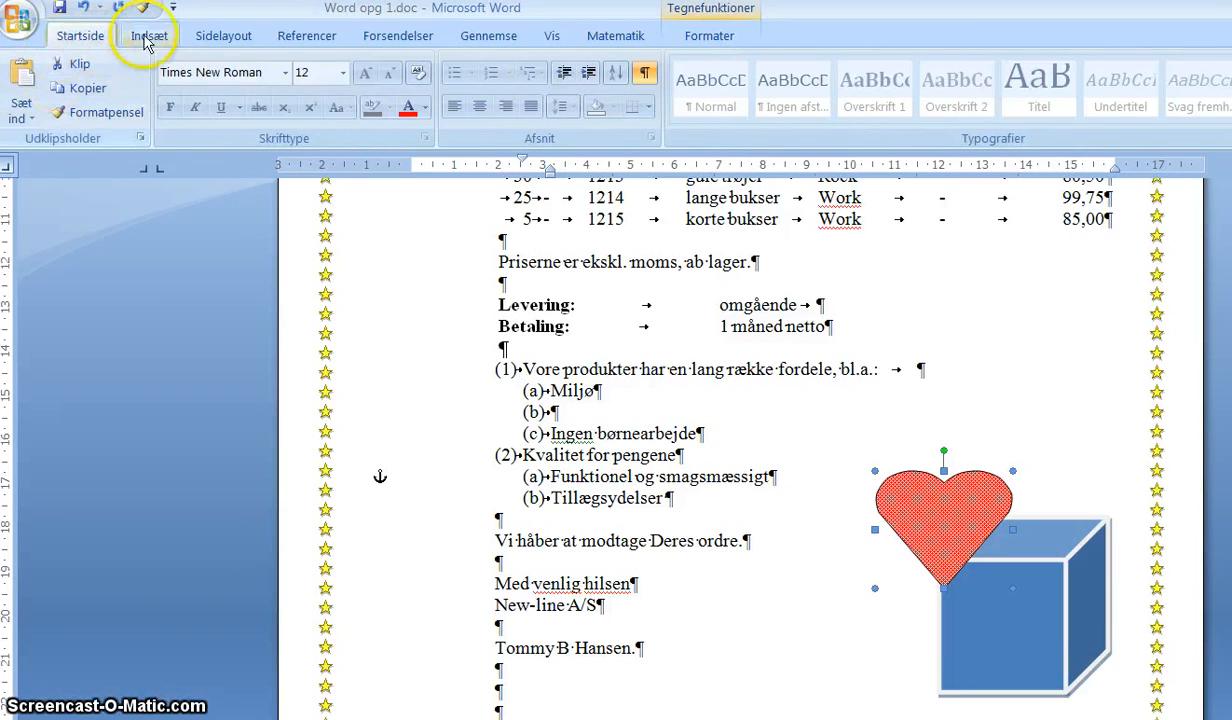
pyautogui.click(145, 45)
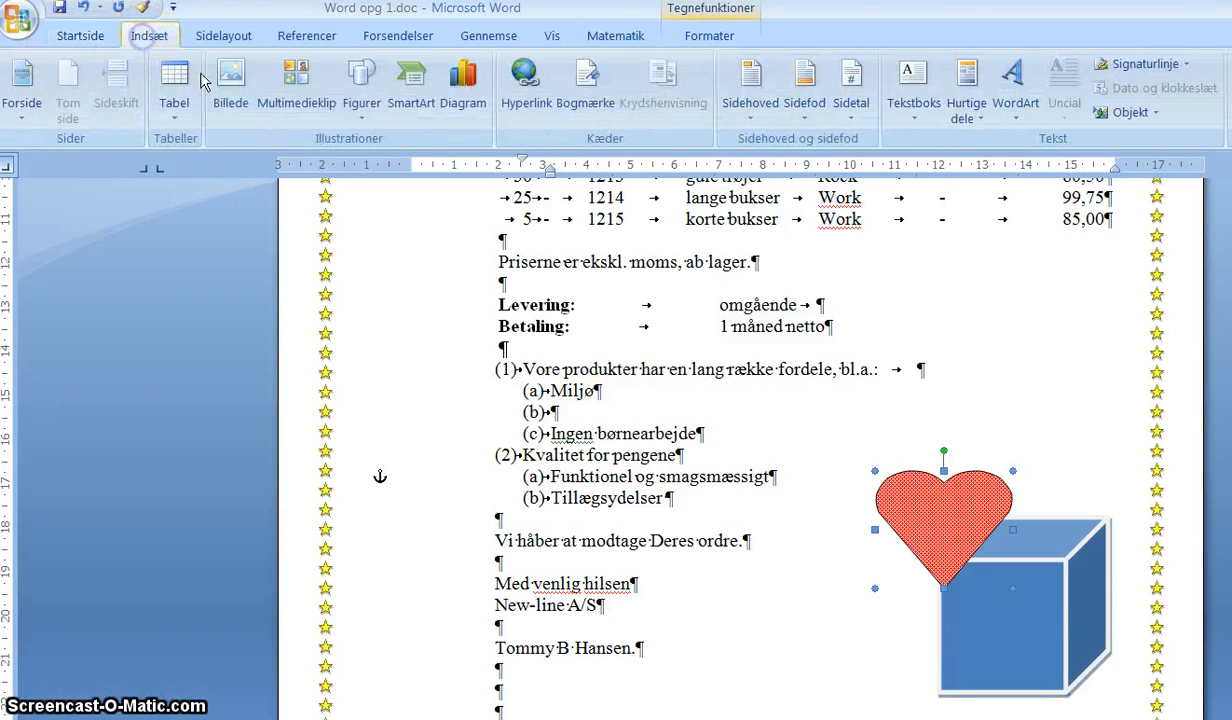
pyautogui.click(362, 95)
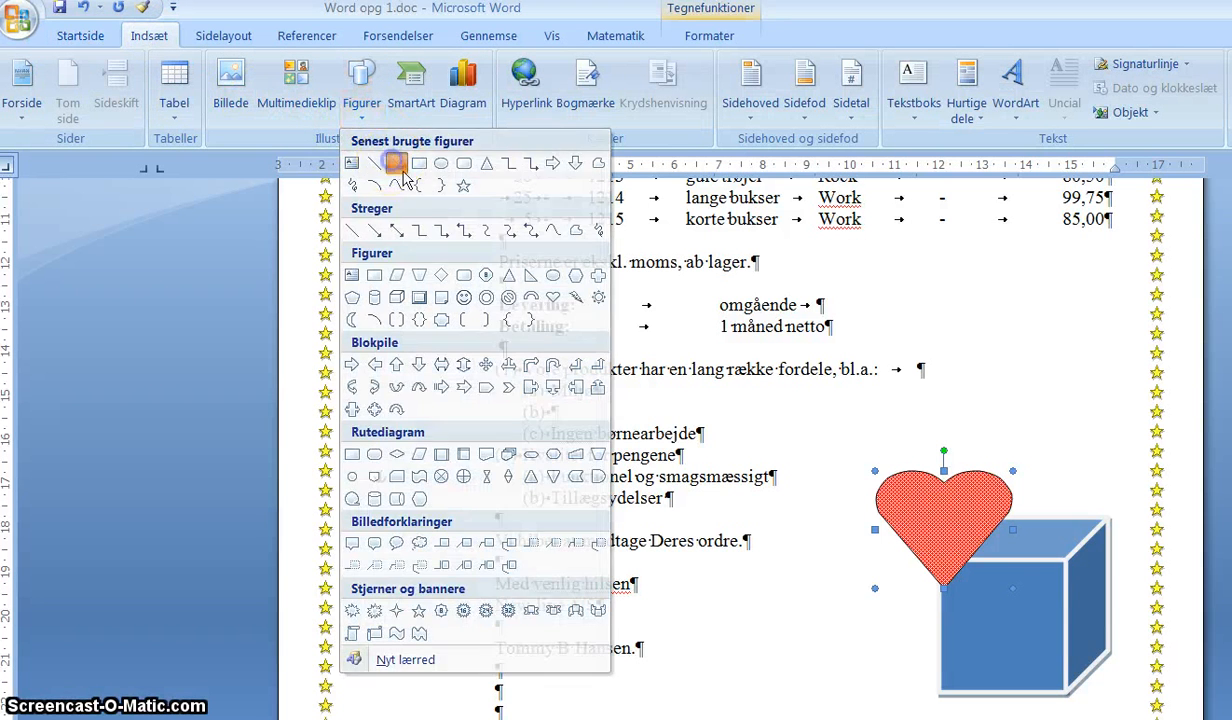
pyautogui.click(396, 163)
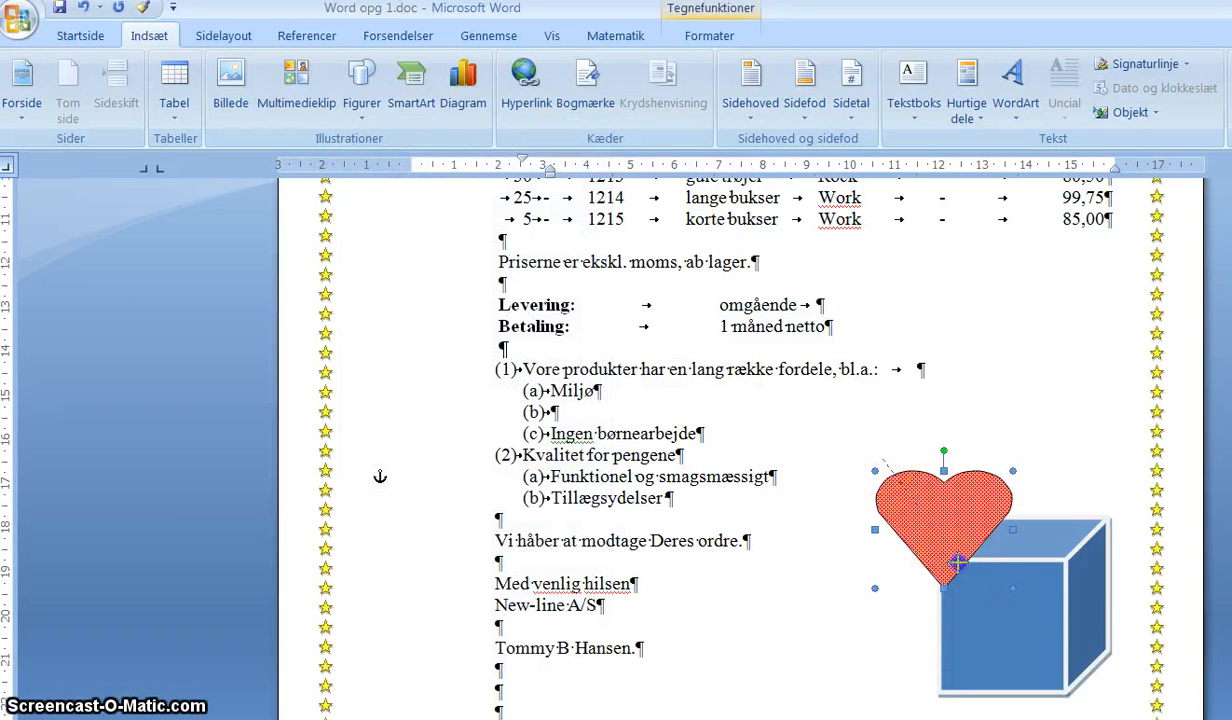
pyautogui.moveTo(1123, 678); pyautogui.dragTo(1121, 676)
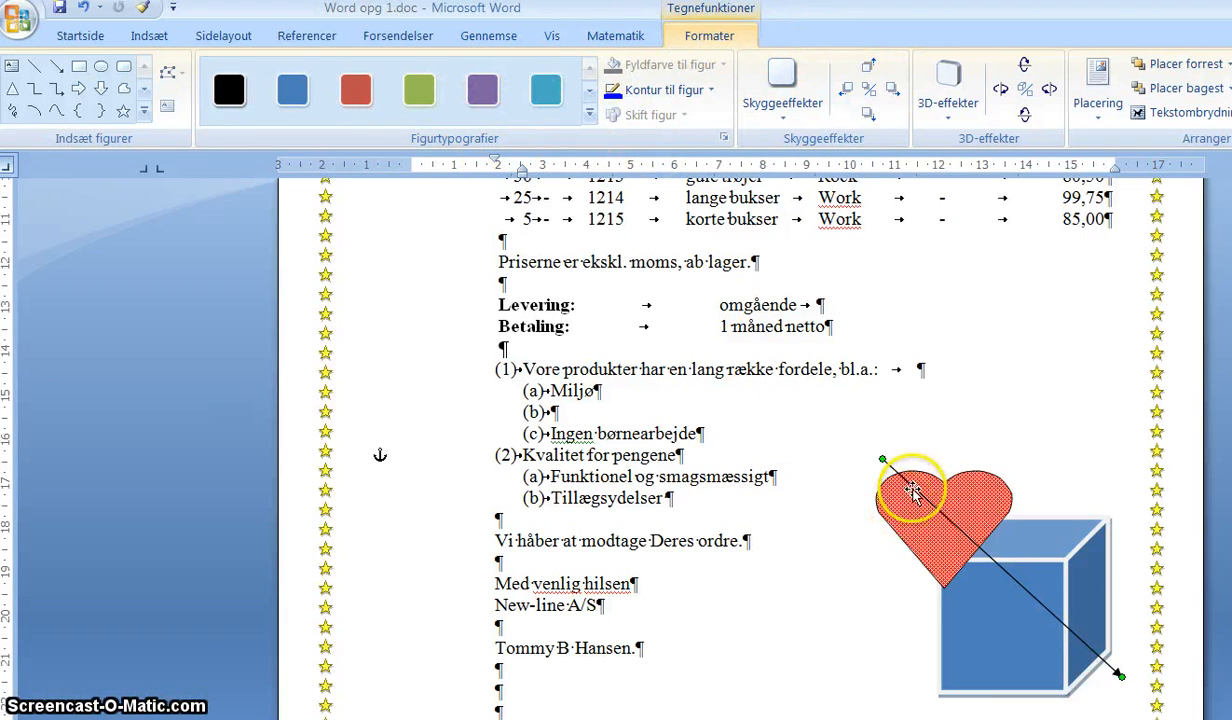
# - Format the arrow with a dashed line and a thickness of 4,75 pkt
pyautogui.rightClick(913, 492)
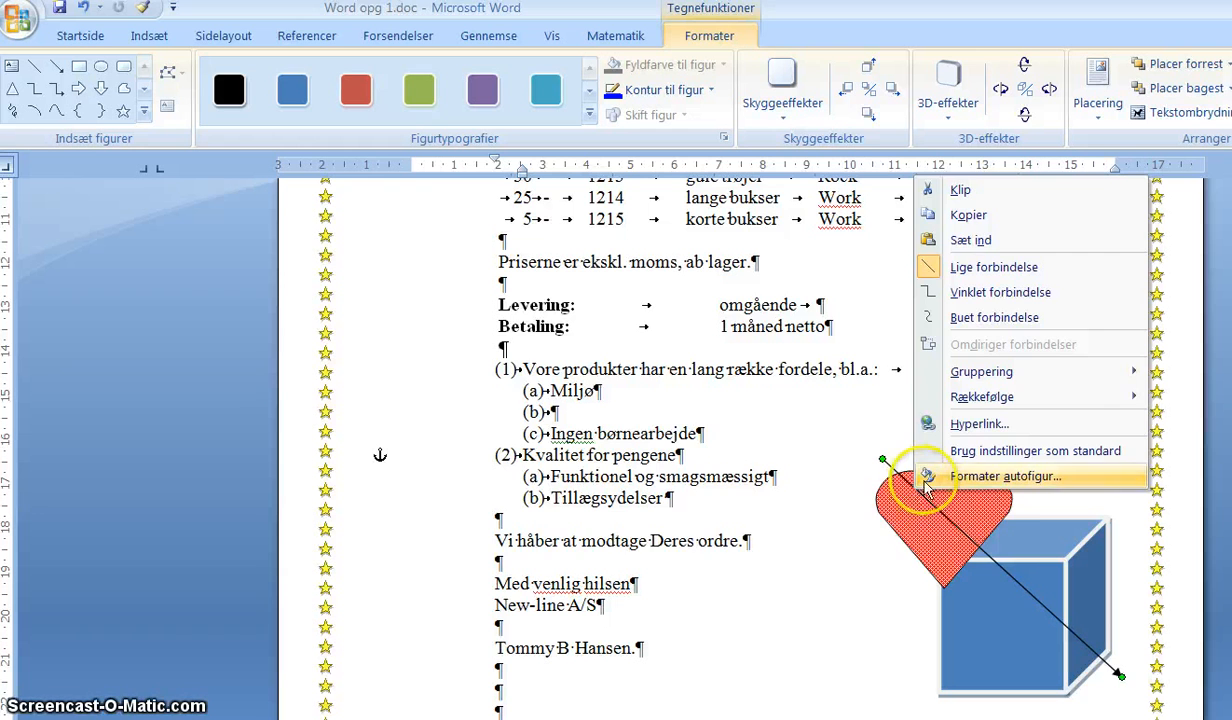
pyautogui.click(925, 476)
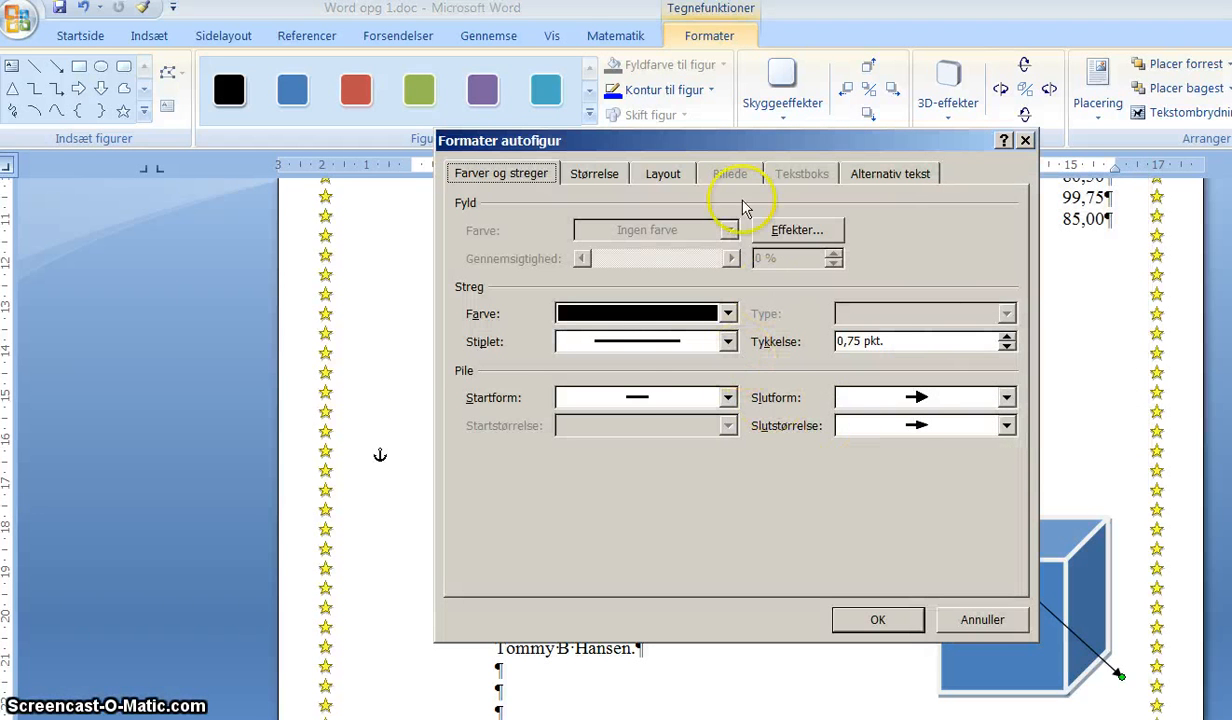
pyautogui.click(727, 341)
pyautogui.click(613, 433)
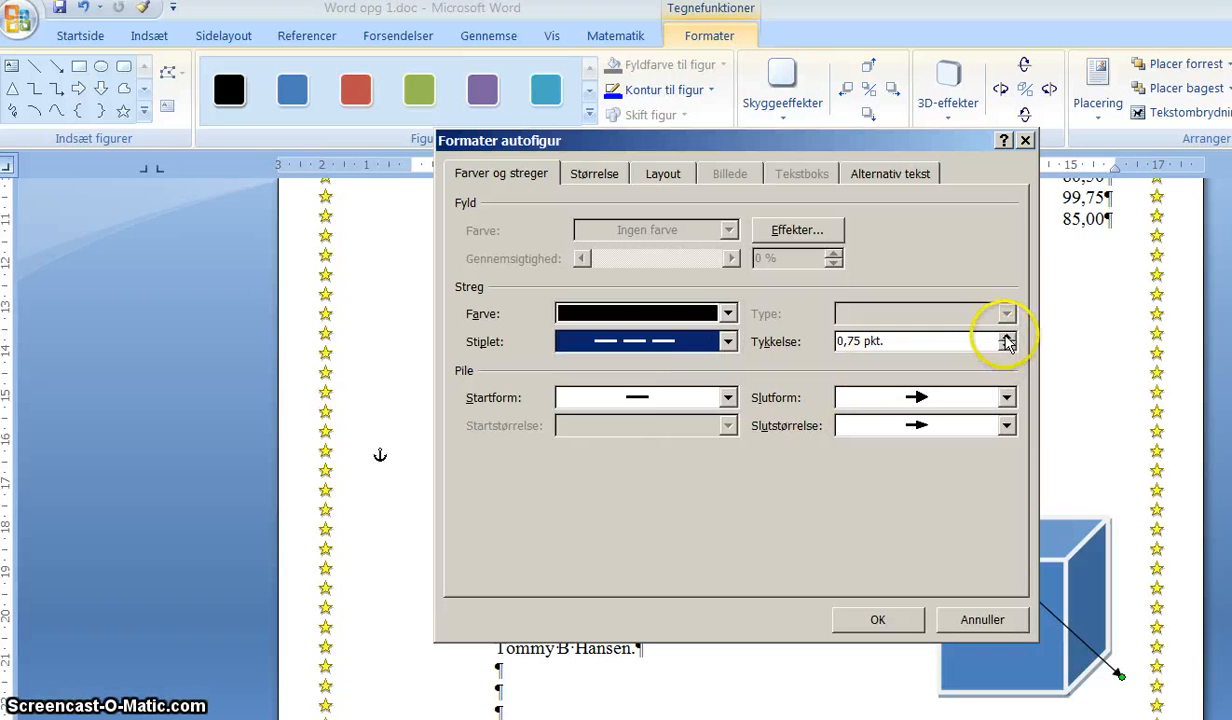
pyautogui.click(1007, 340)
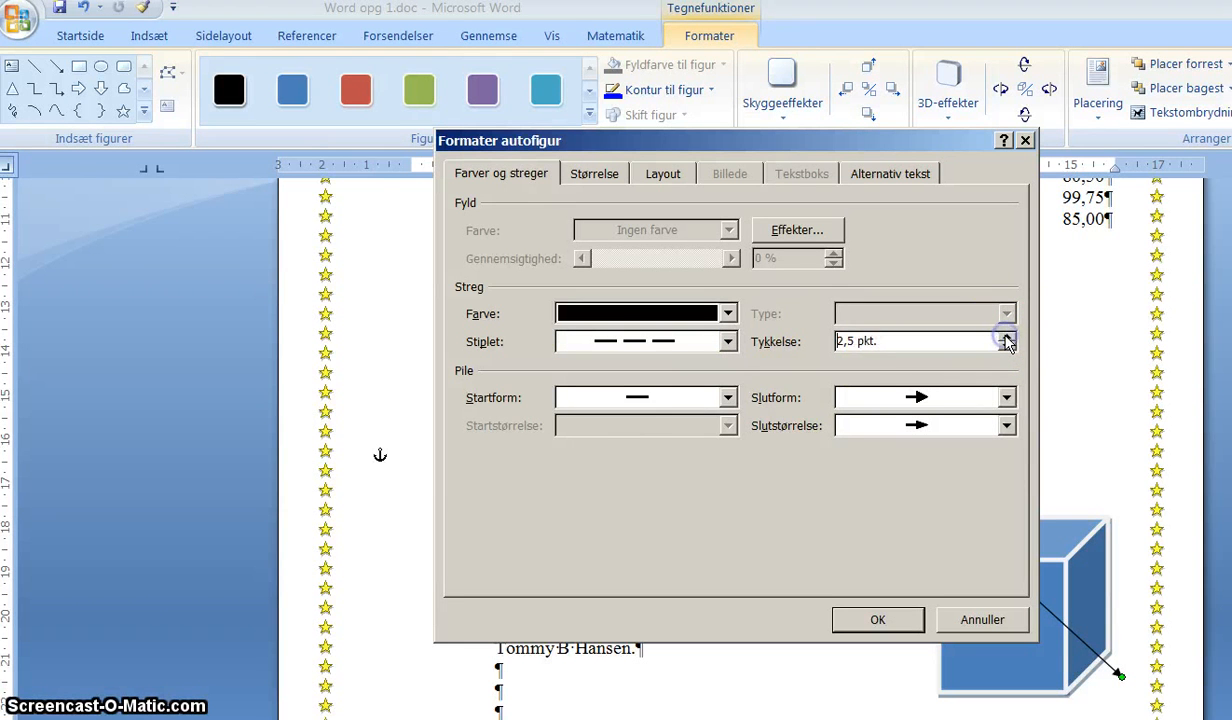
pyautogui.click(1007, 338)
pyautogui.click(1007, 338)
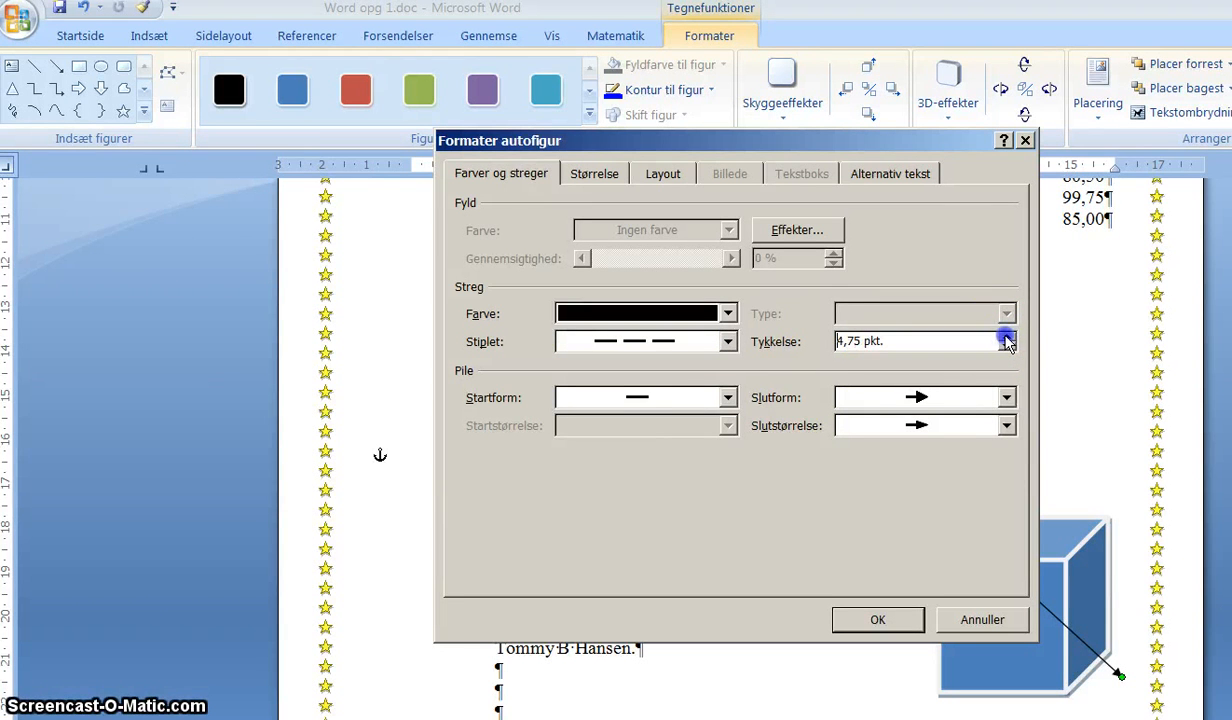
# - Give the dashed arrow a solid arrowhead at its start and no arrowhead at its end, and apply the formatting
pyautogui.click(728, 399)
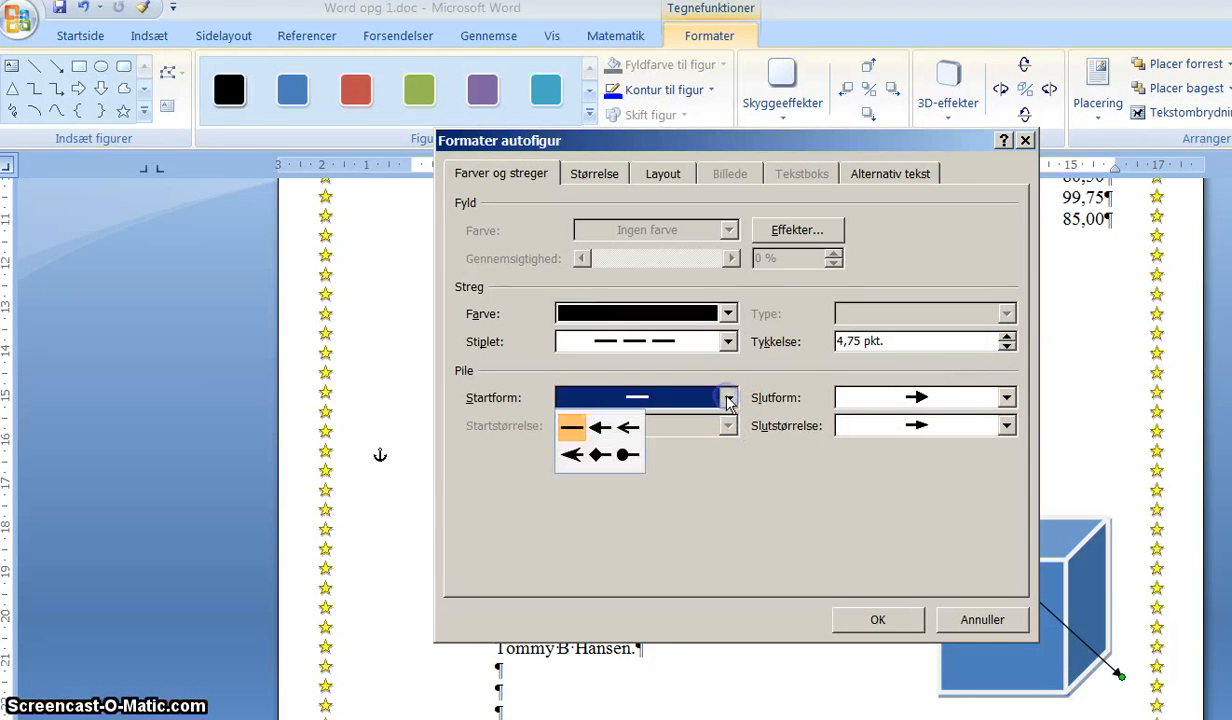
pyautogui.click(599, 428)
pyautogui.click(1006, 398)
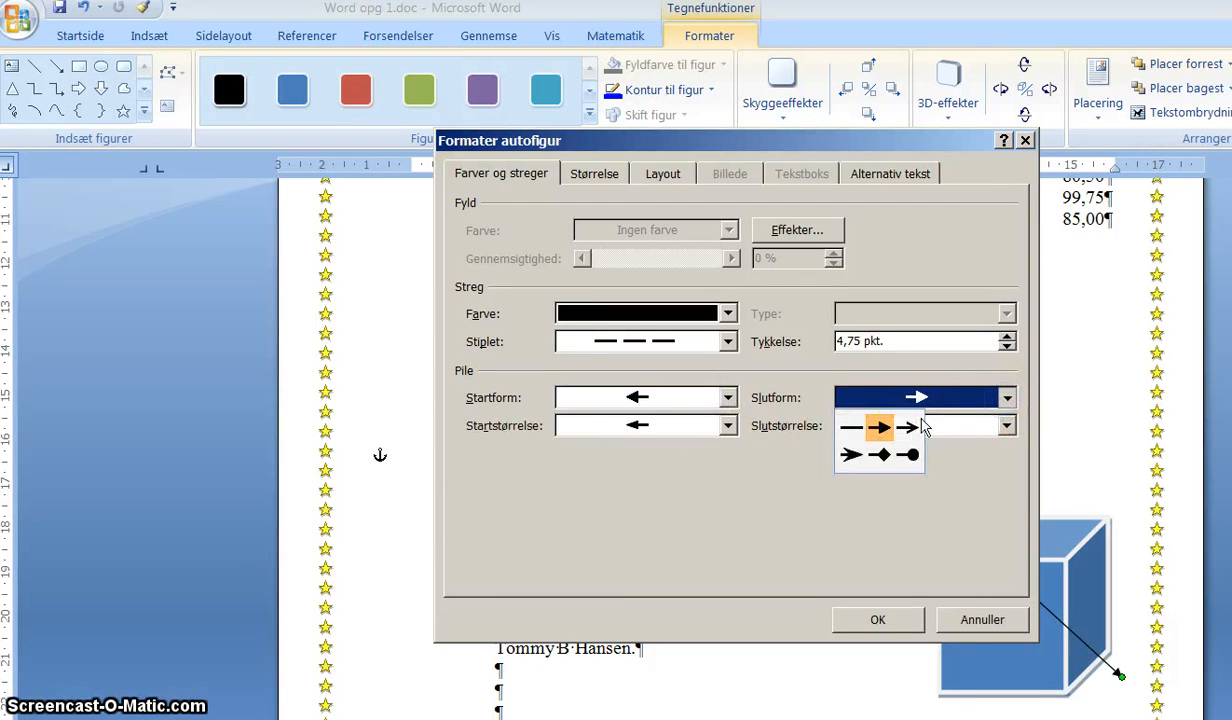
pyautogui.click(861, 427)
pyautogui.click(885, 619)
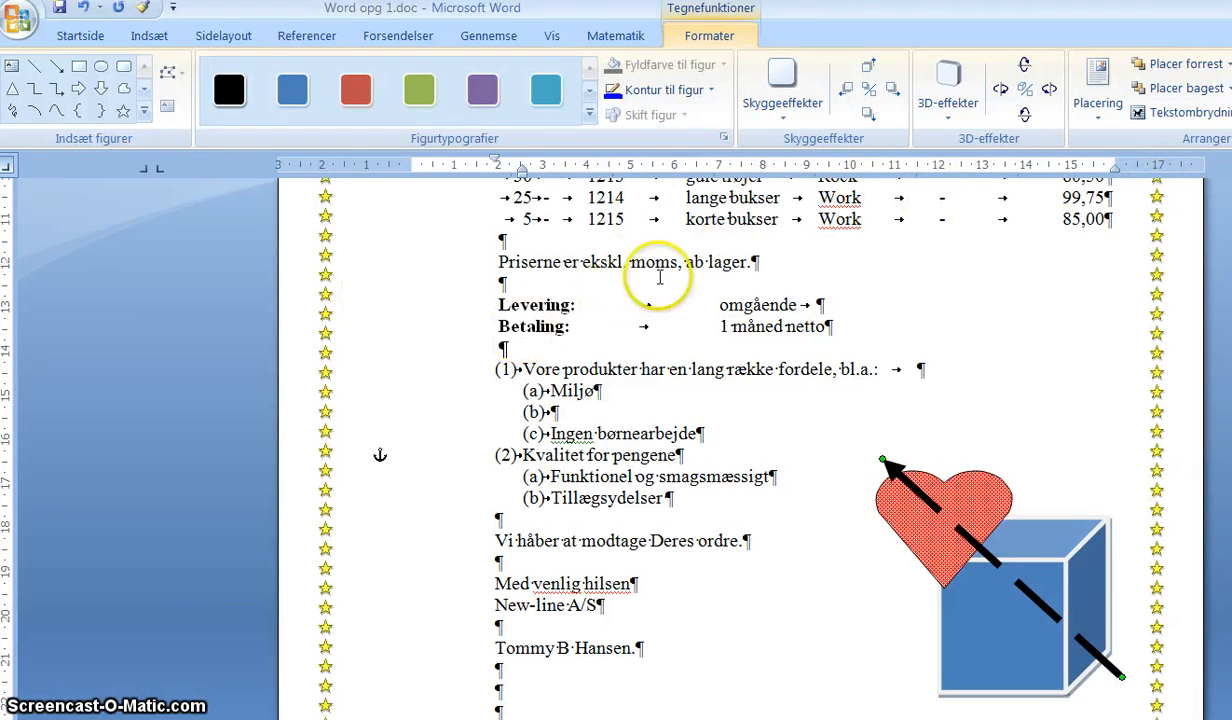
# - Set the page border graphic of the whole document to red hearts
pyautogui.click(95, 44)
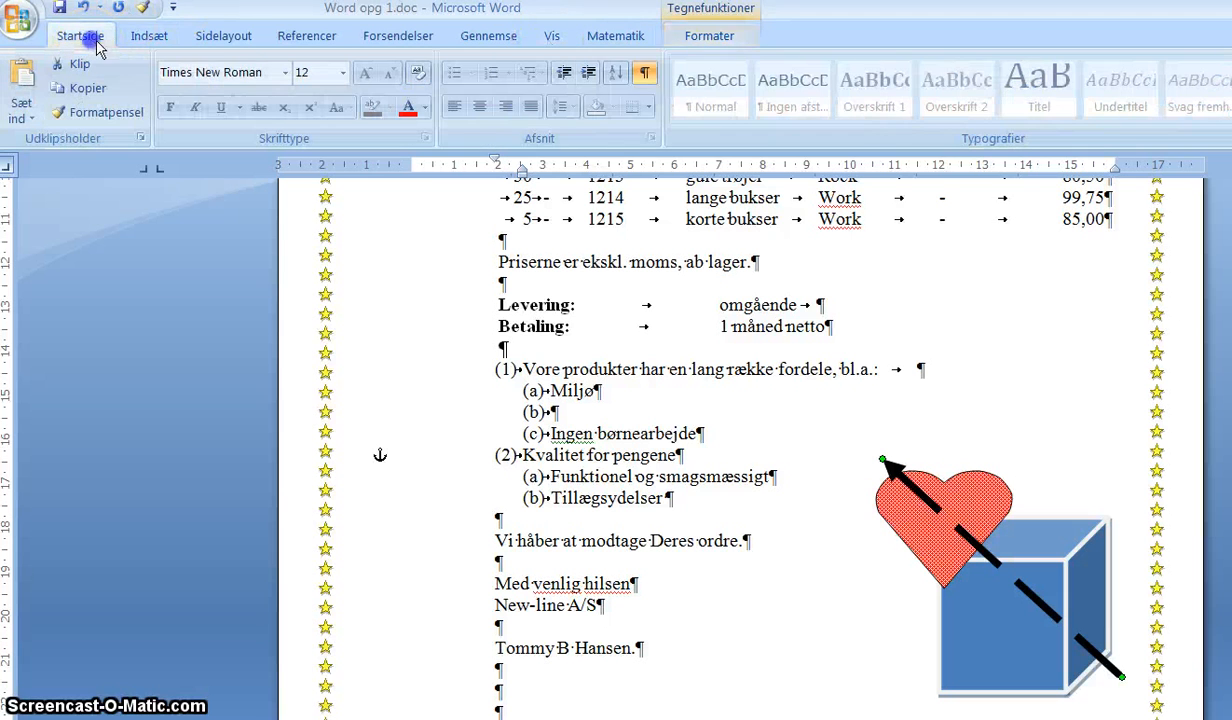
pyautogui.click(649, 108)
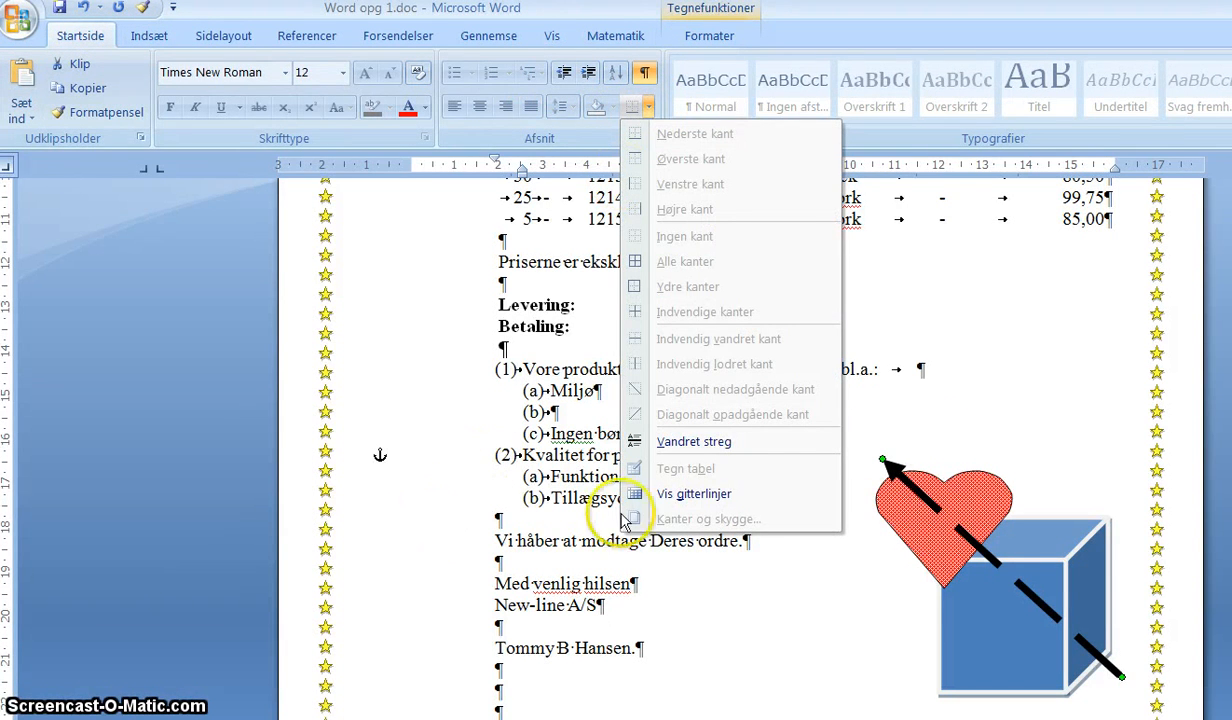
pyautogui.click(997, 402)
pyautogui.click(811, 540)
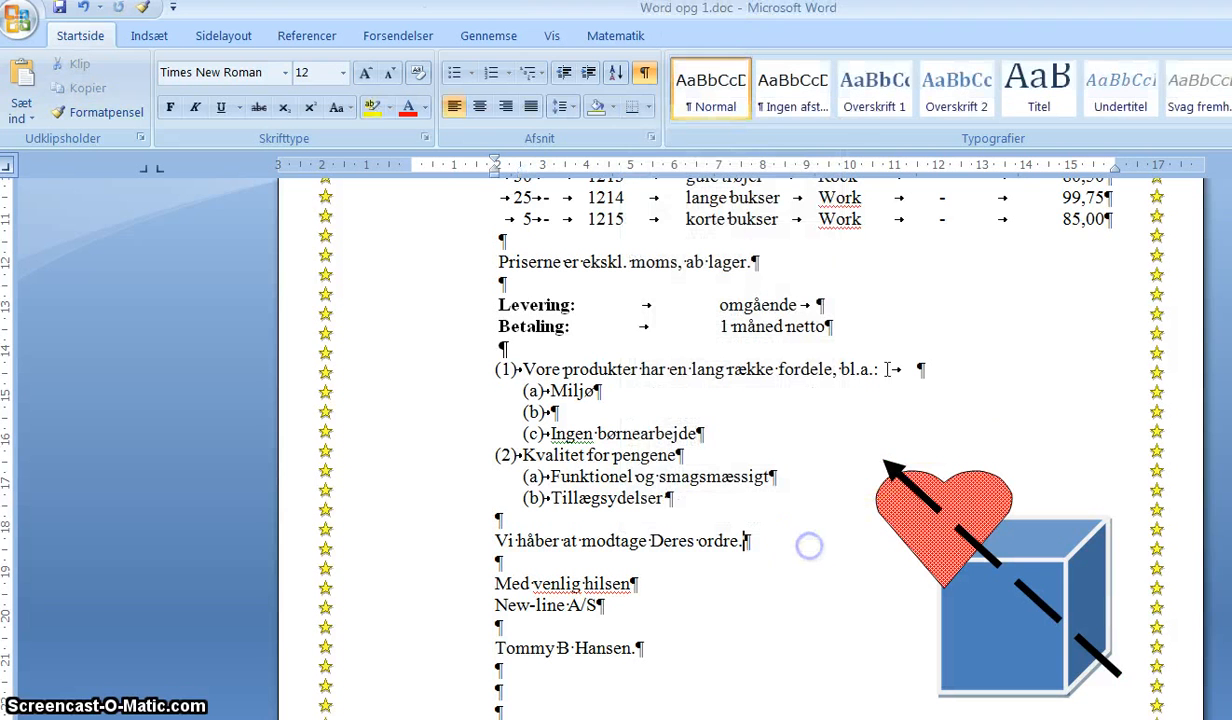
pyautogui.click(647, 110)
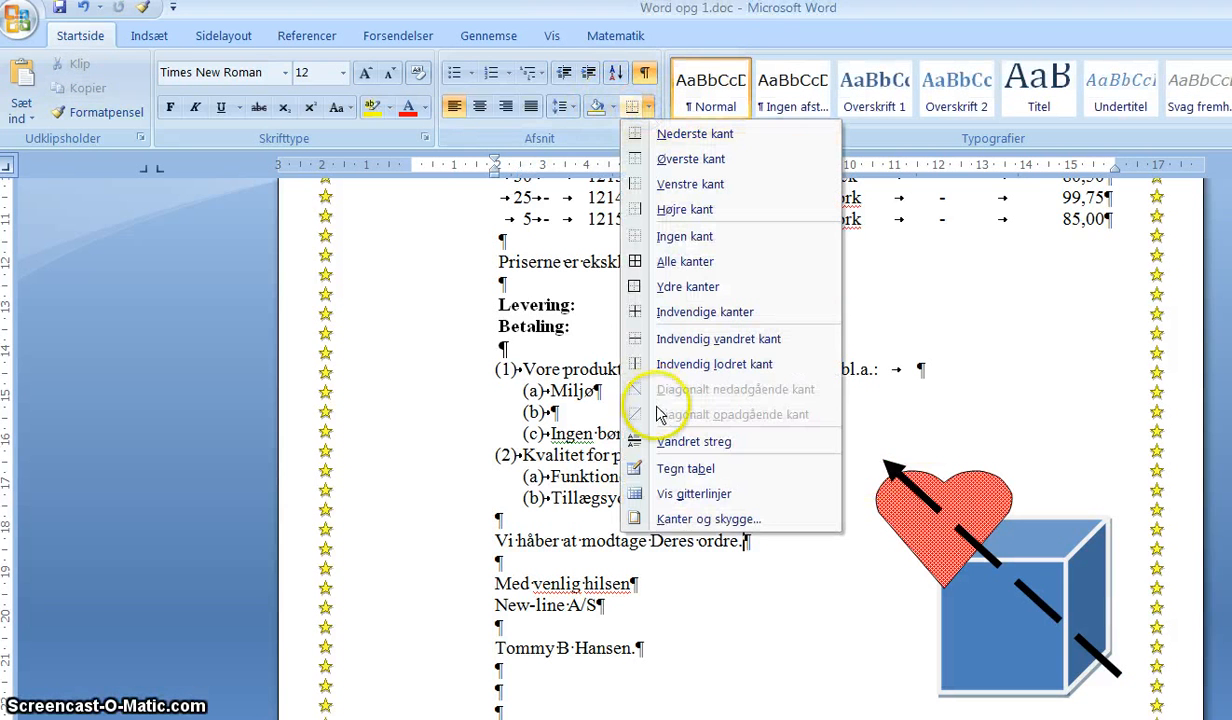
pyautogui.click(667, 520)
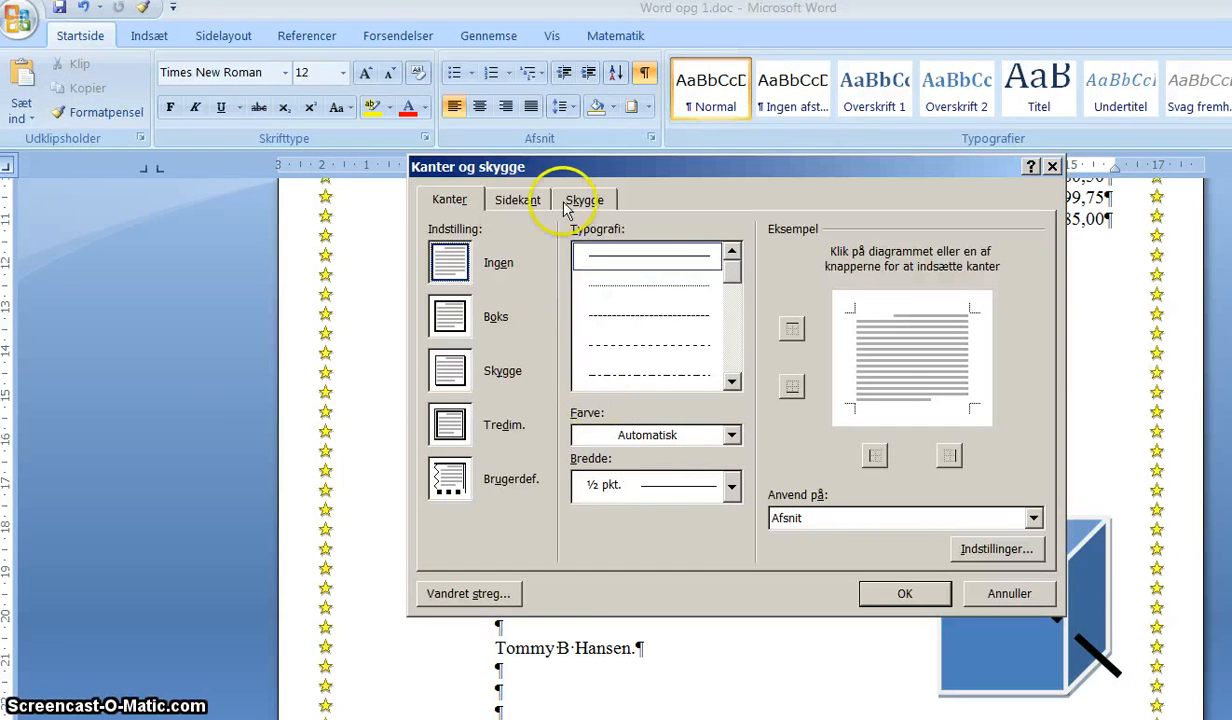
pyautogui.click(517, 201)
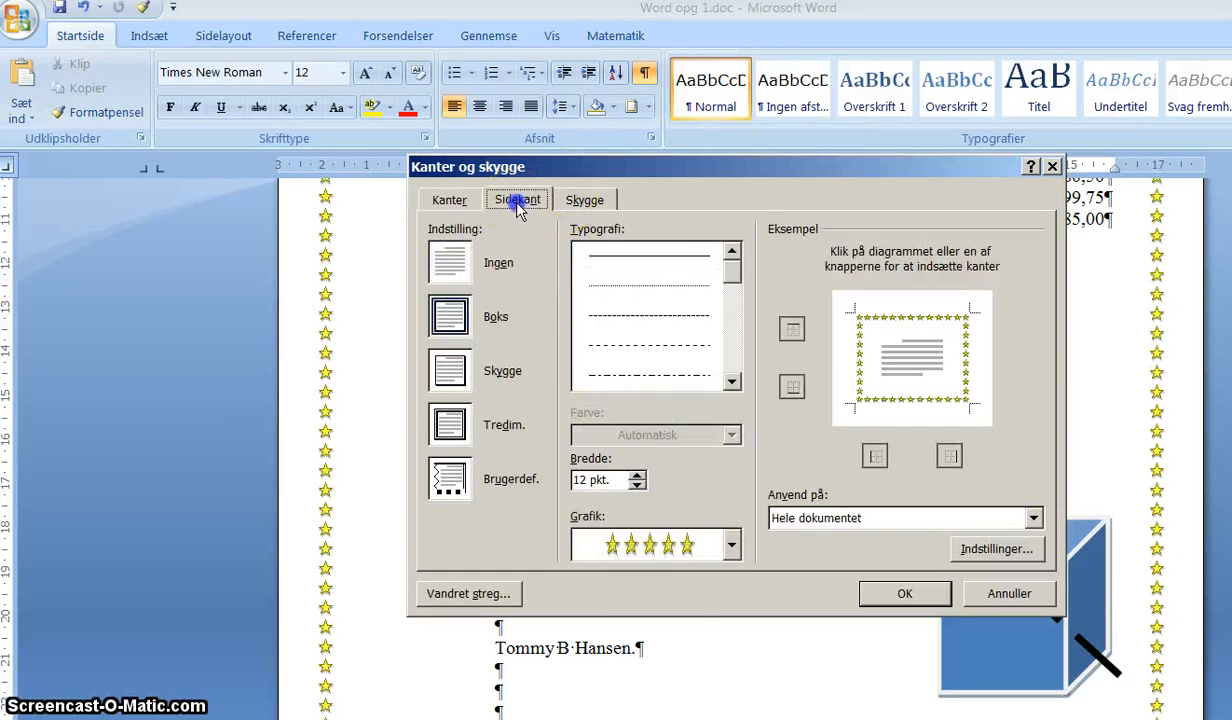
pyautogui.click(732, 545)
pyautogui.click(693, 608)
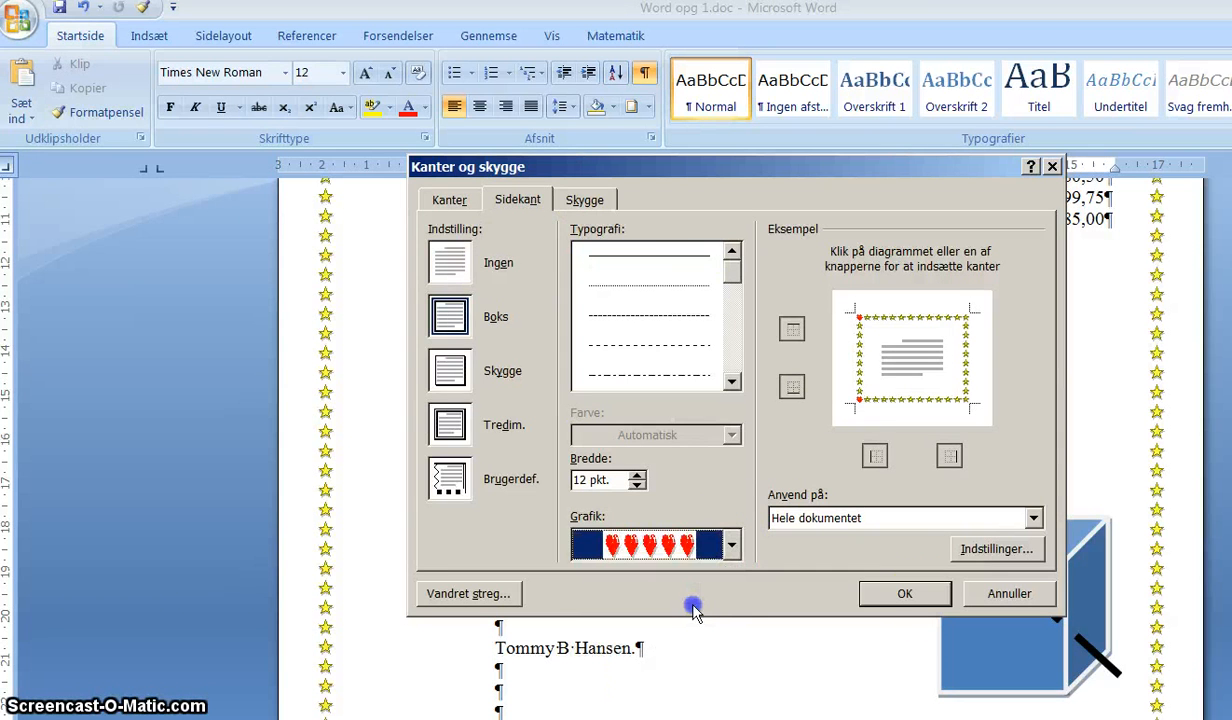
pyautogui.click(899, 594)
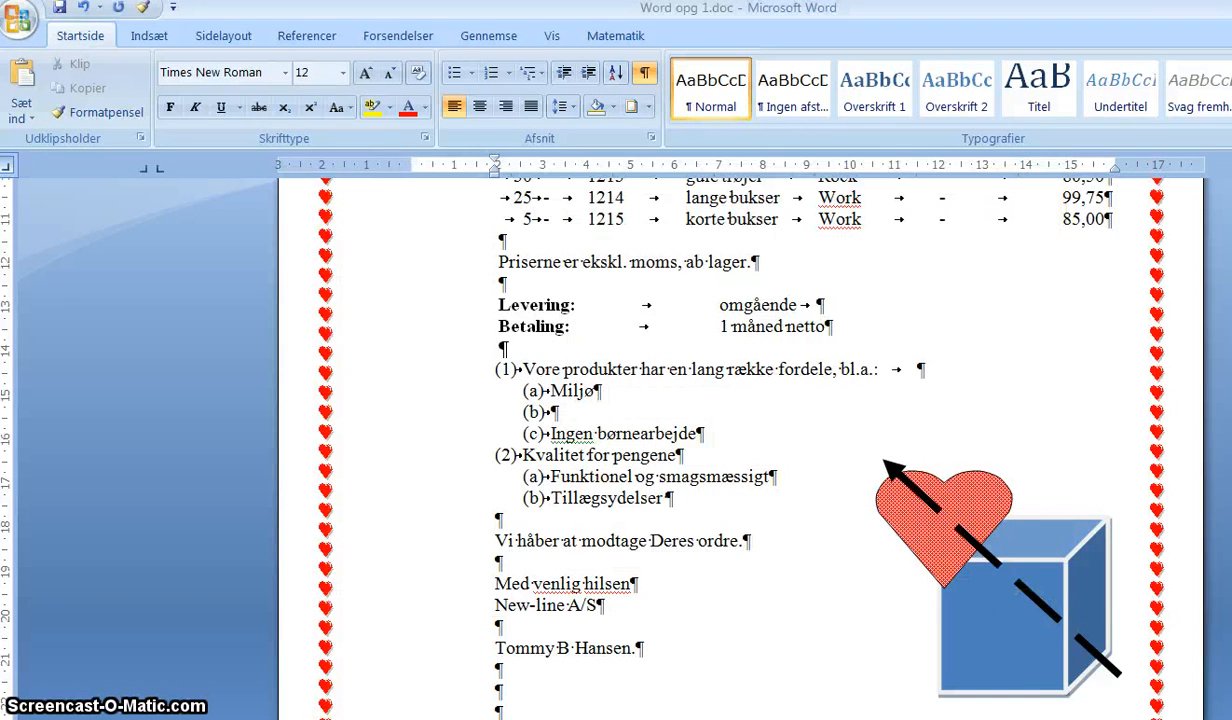
# - Add a top border line above the page number in the footer and check the footer on the following page
pyautogui.scroll(-4, 497, 710)
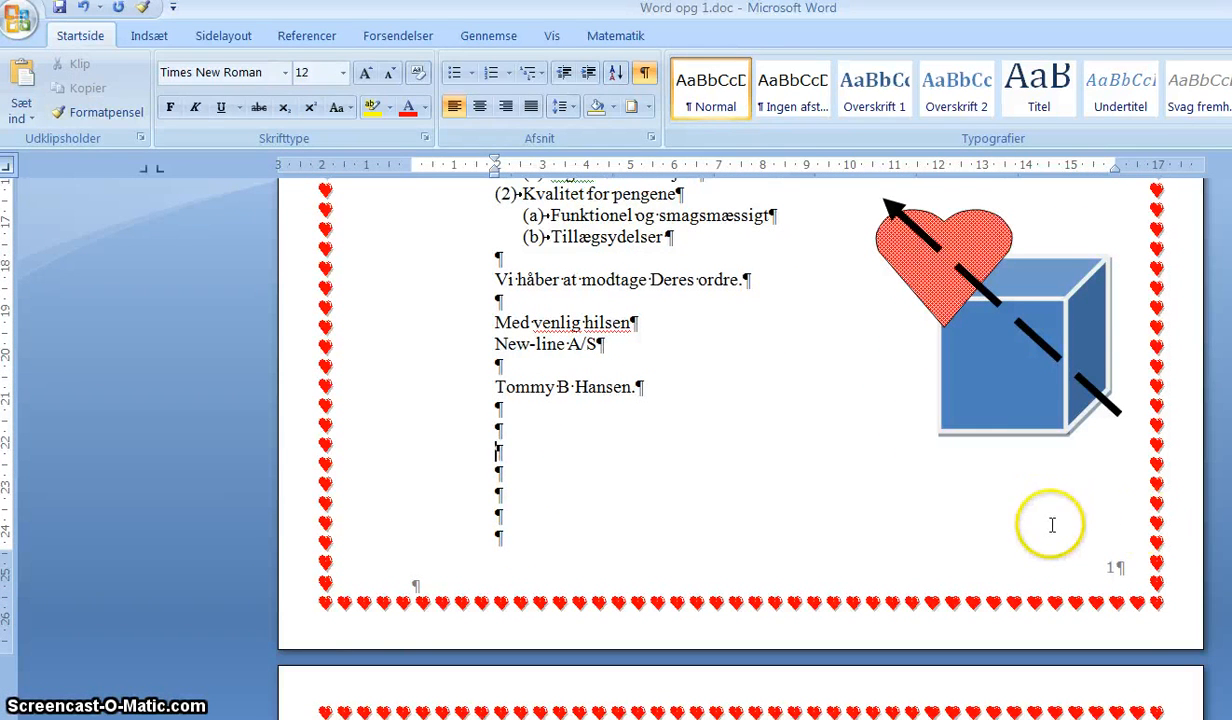
pyautogui.doubleClick(1108, 570)
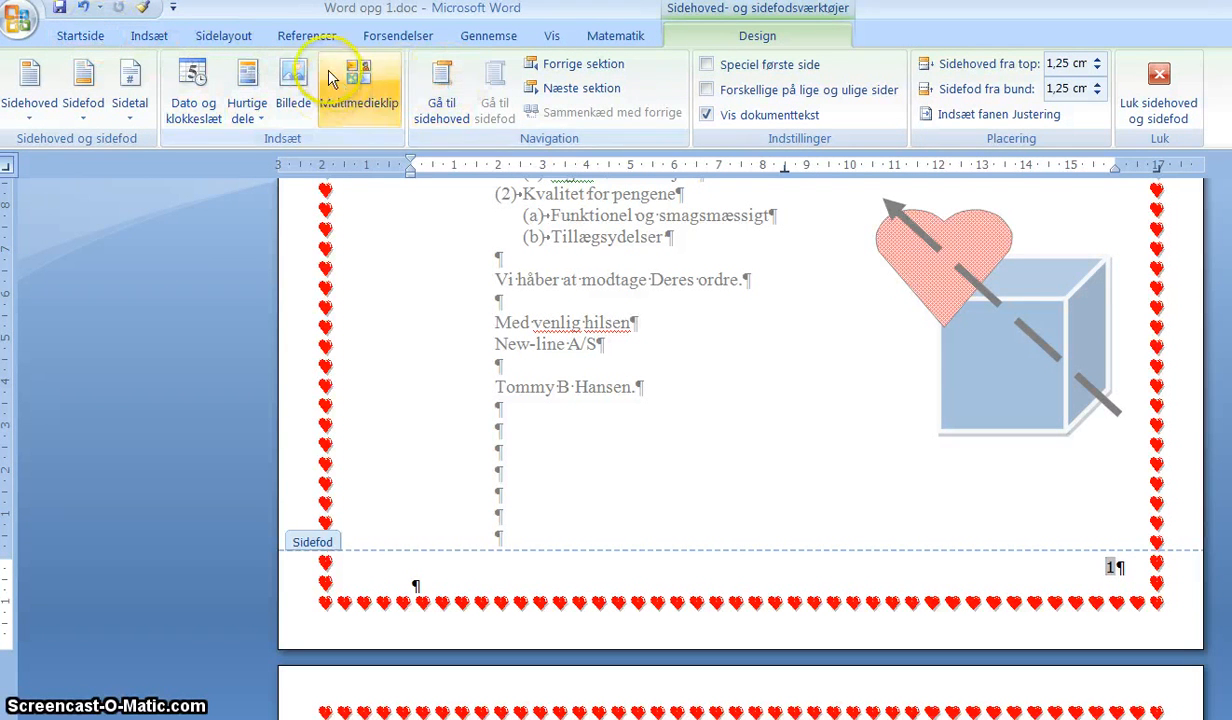
pyautogui.click(80, 36)
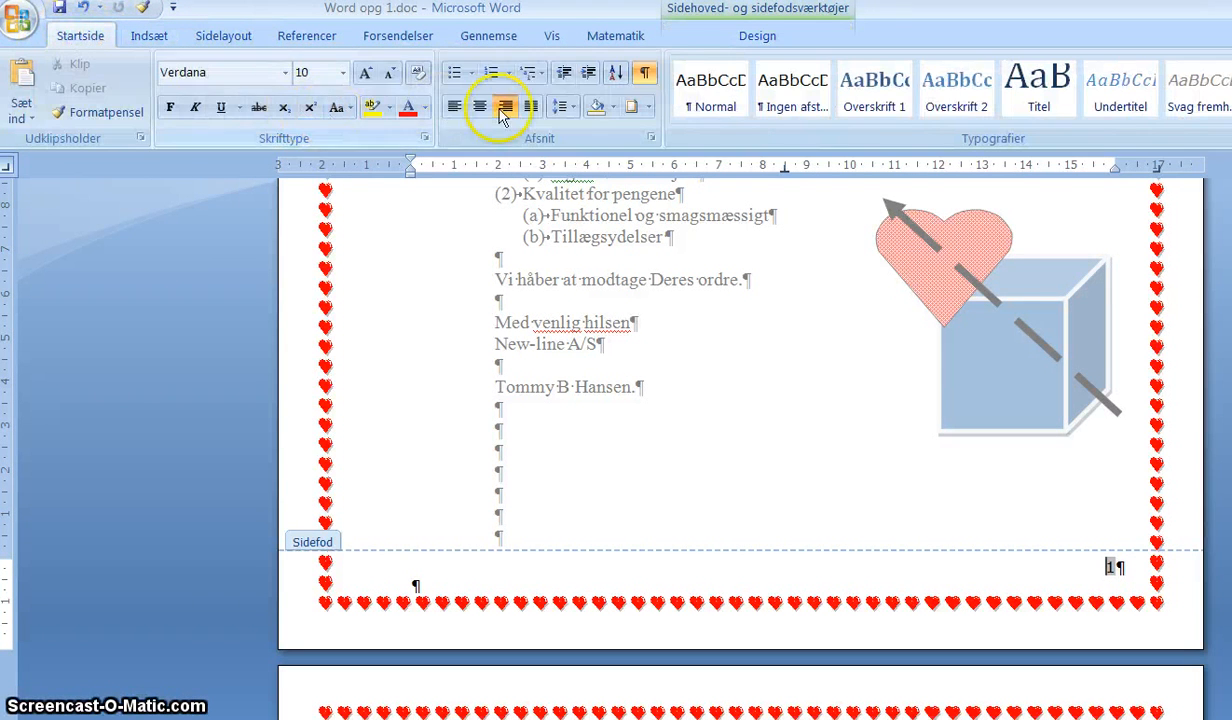
pyautogui.click(149, 36)
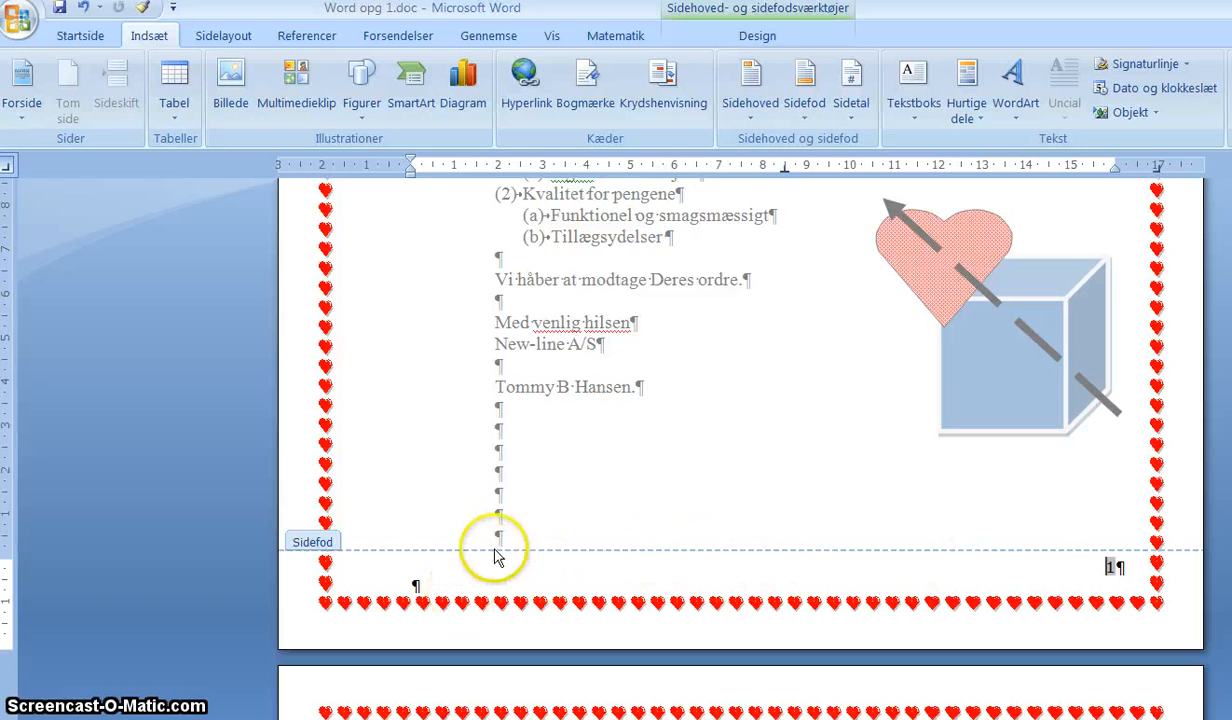
pyautogui.click(82, 42)
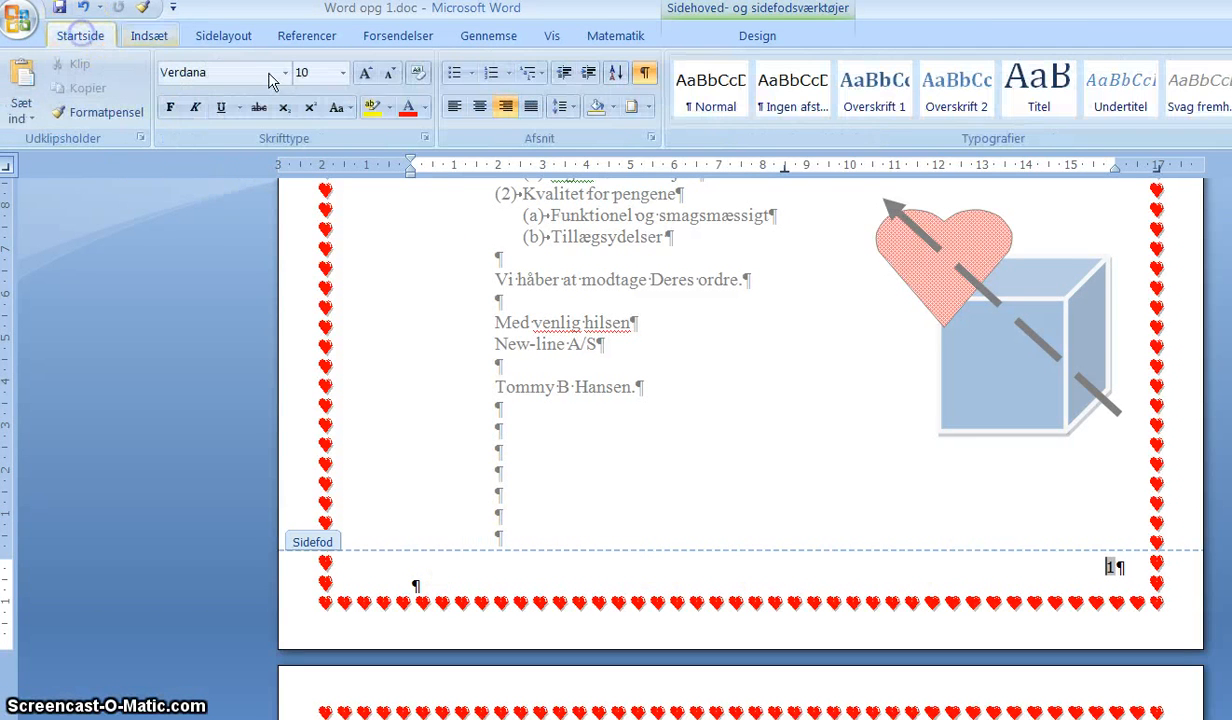
pyautogui.click(649, 108)
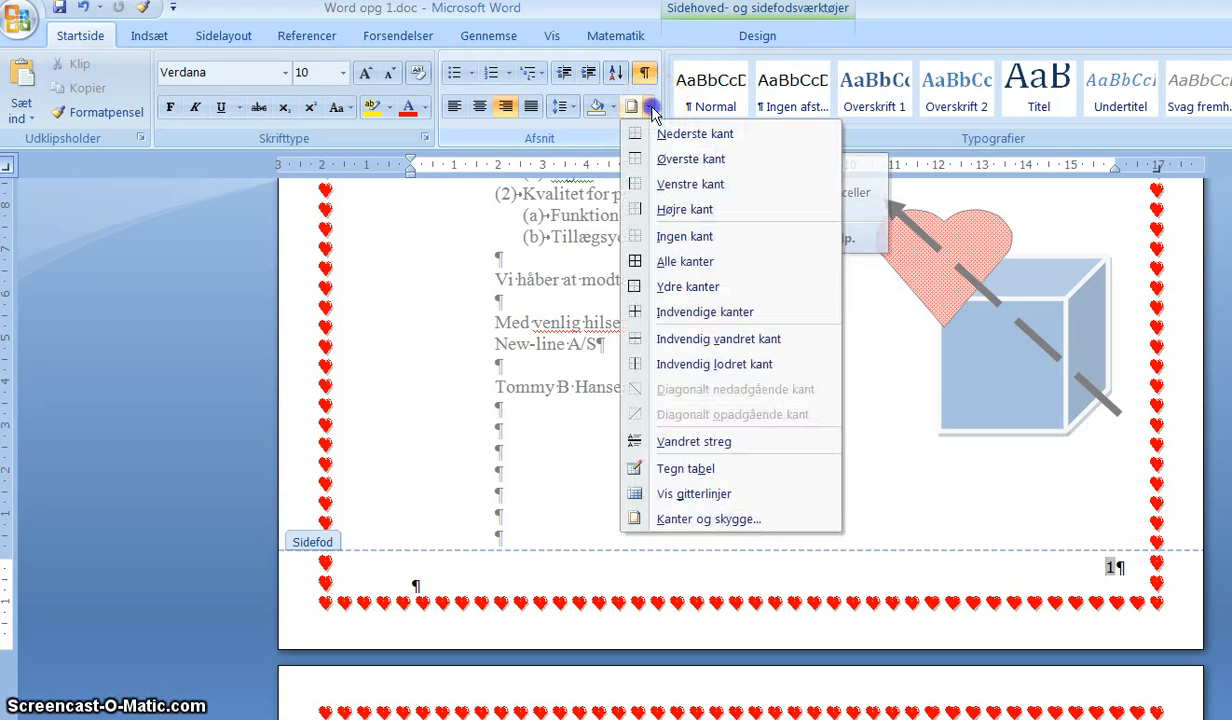
pyautogui.click(658, 159)
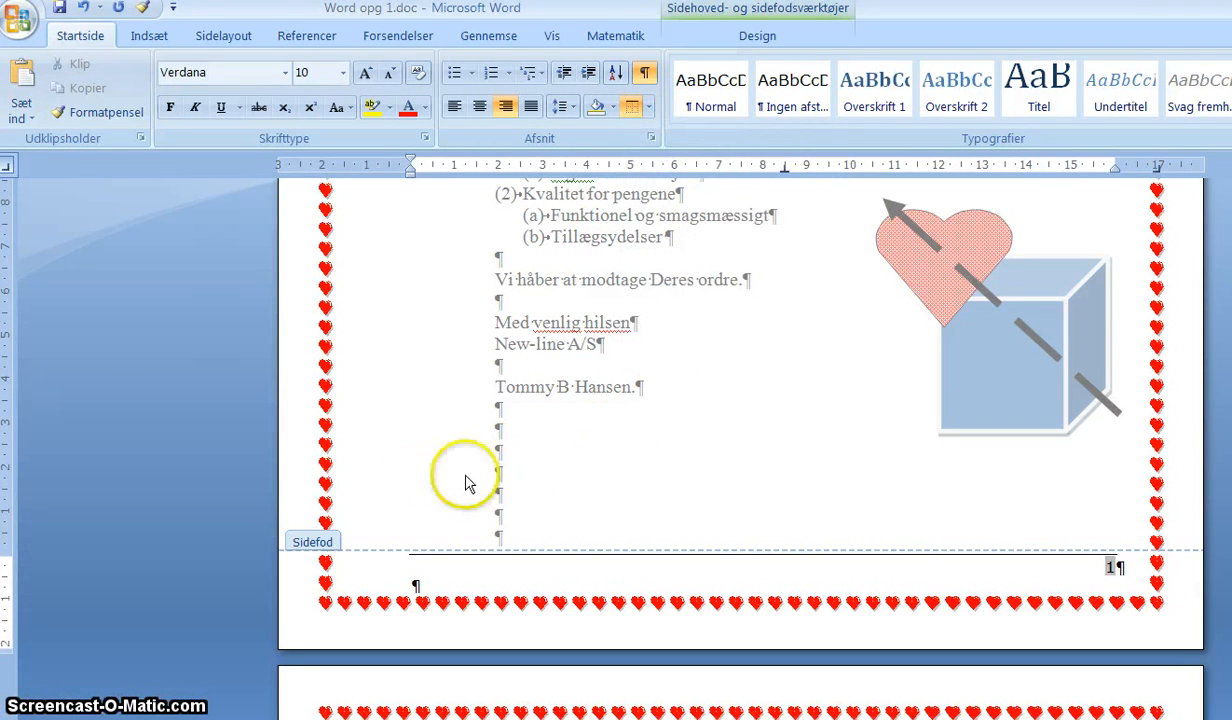
pyautogui.scroll(-20, 740, 420)
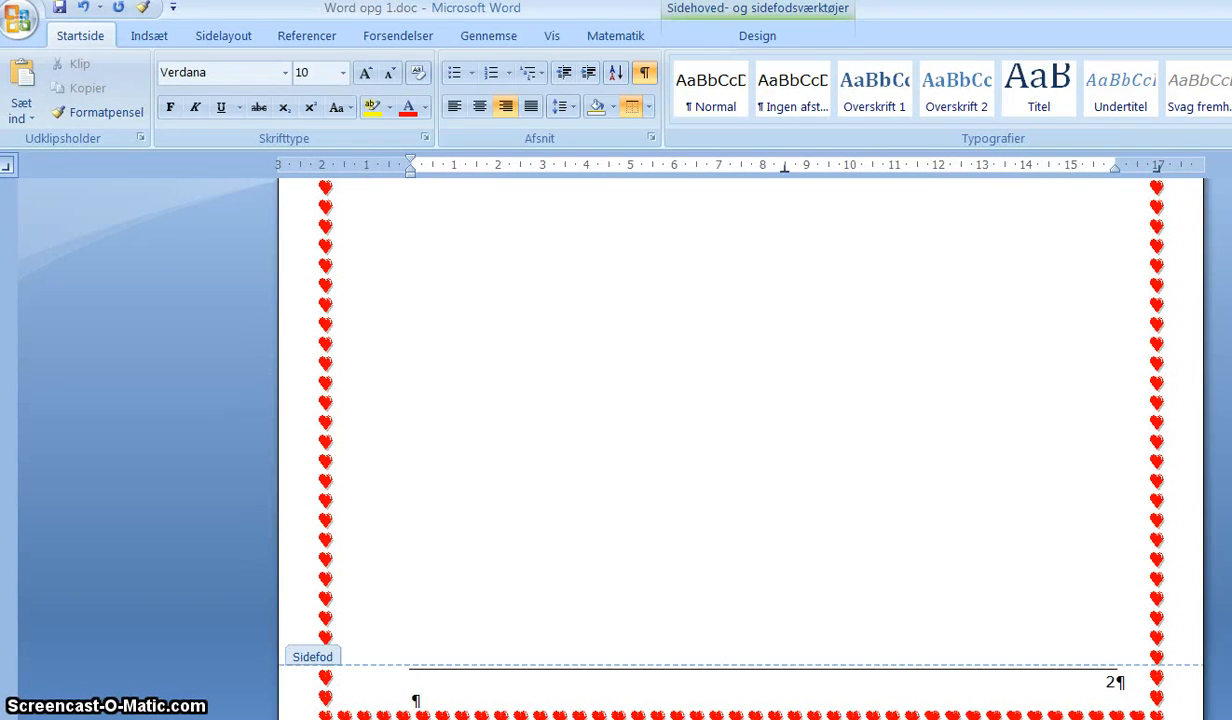
pyautogui.scroll(18, 740, 440)
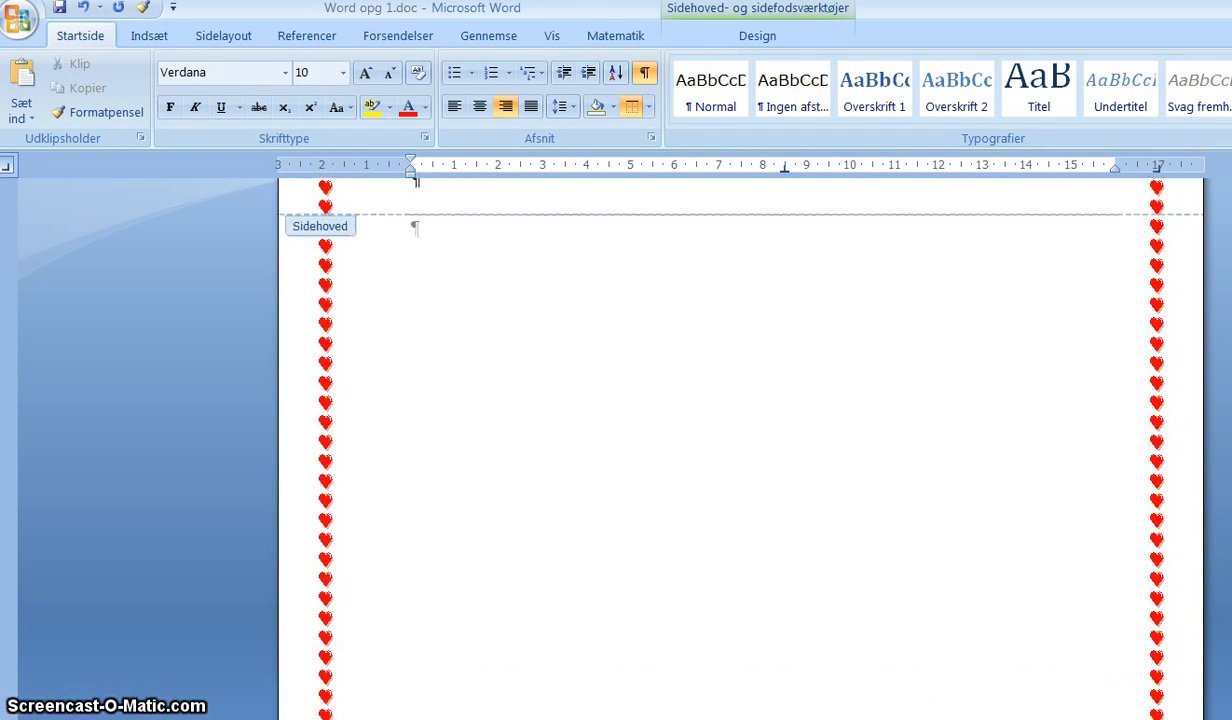